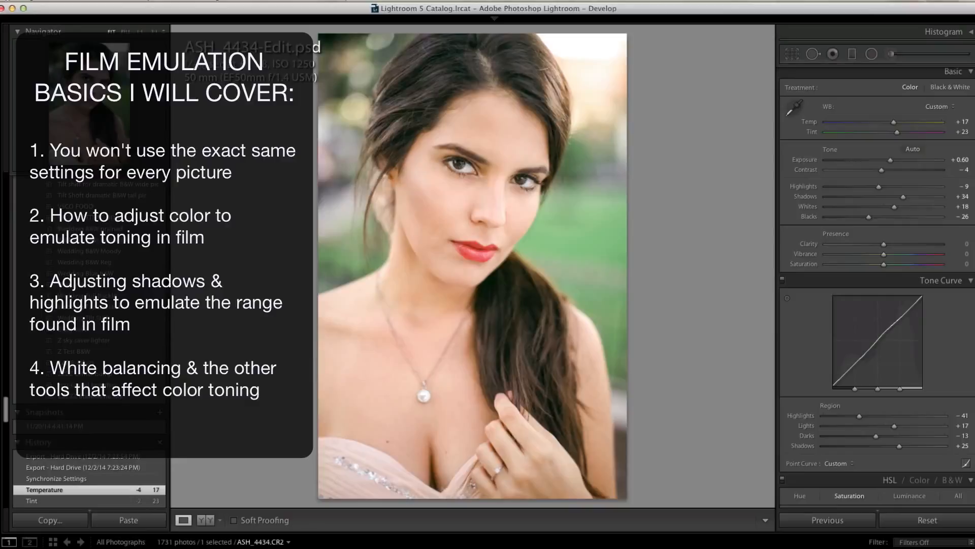
# Compare the edited portrait ASH_4434-Edit.psd with the unedited ASH_4434.CR2
pyautogui.press('Right')
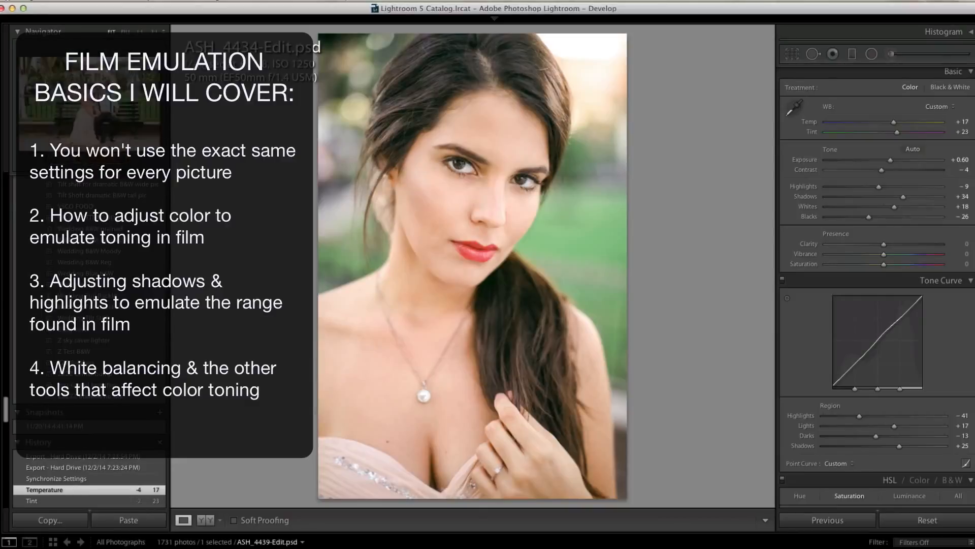
pyautogui.press('Left')
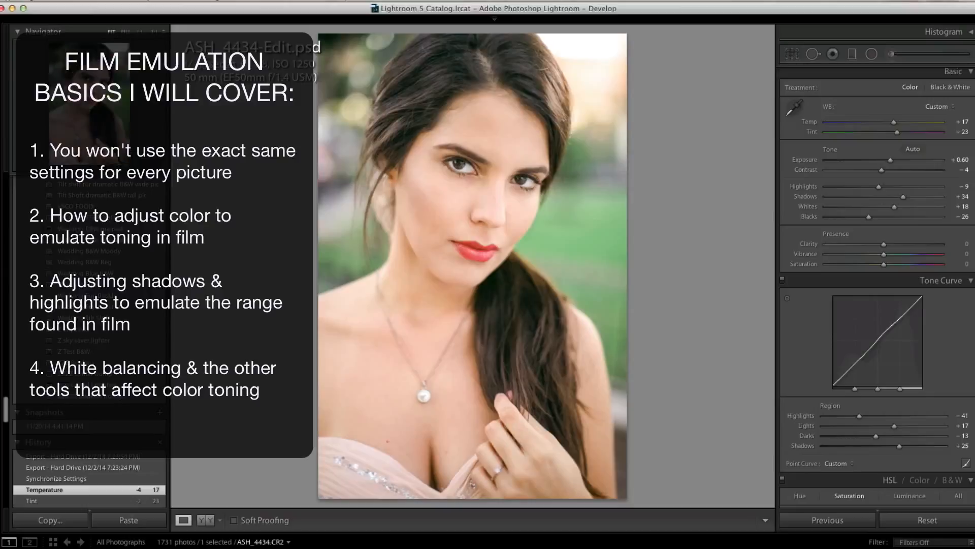
pyautogui.press('Right')
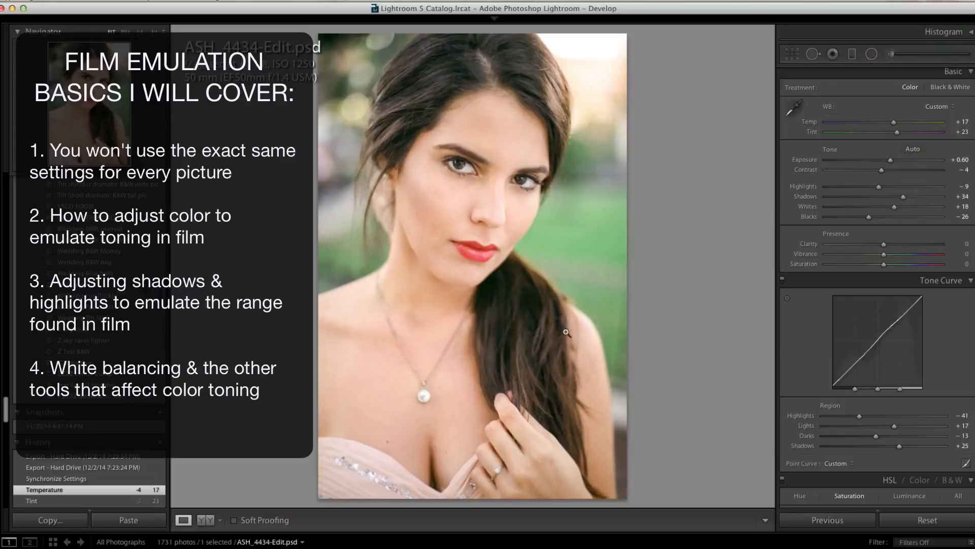
pyautogui.press('Right')
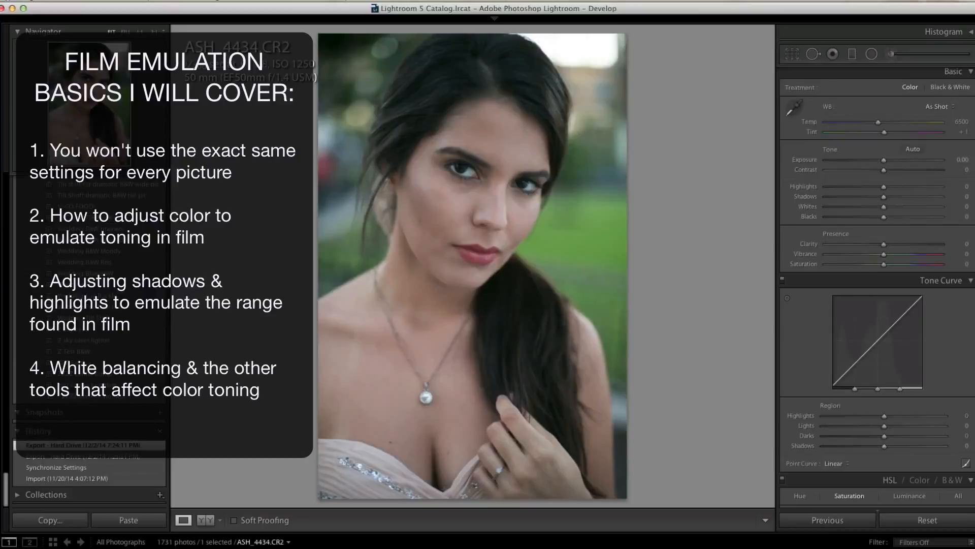
pyautogui.press('Left')
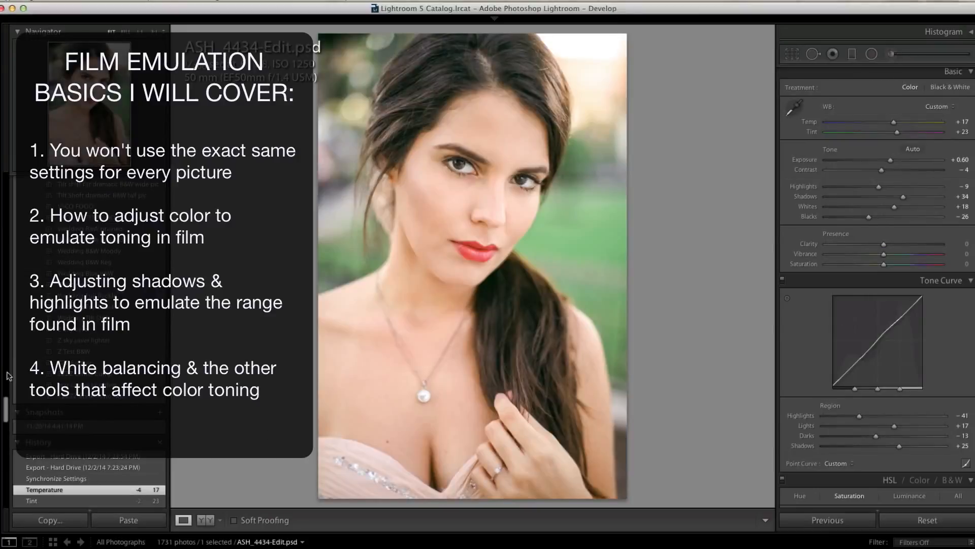
# Restore the portrait's earliest edit history states in order: Exposure +0.55, Temperature +14 and Tint +12
pyautogui.scroll(-10, 77, 429)
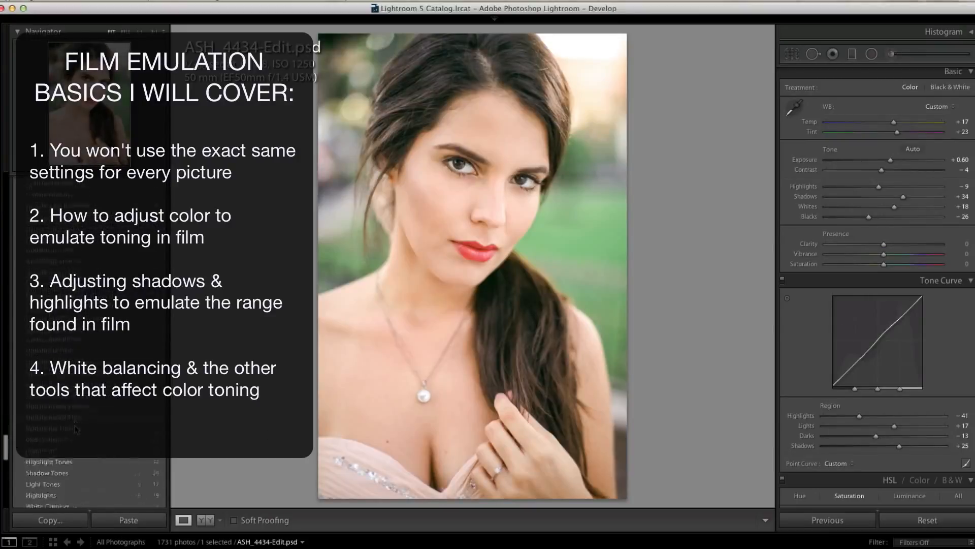
pyautogui.scroll(-10, 74, 427)
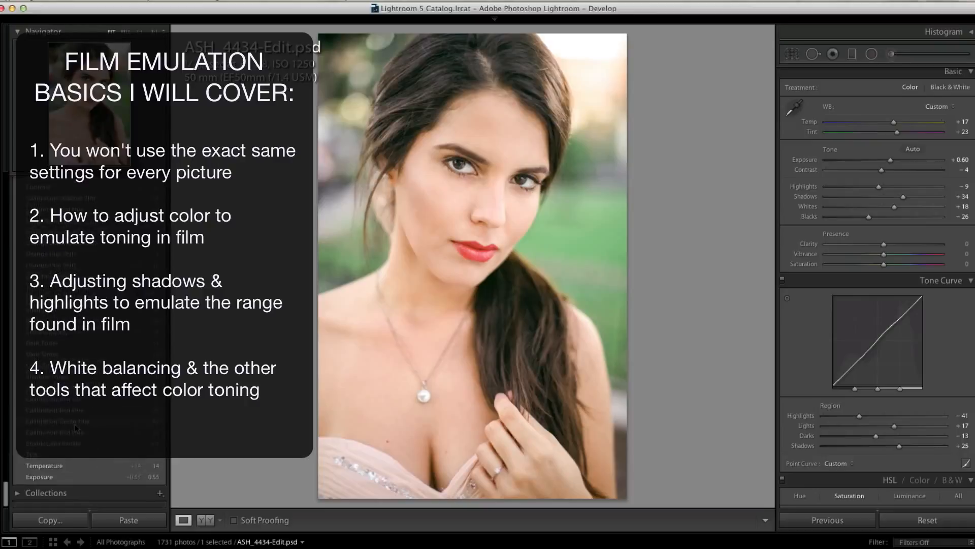
pyautogui.click(85, 481)
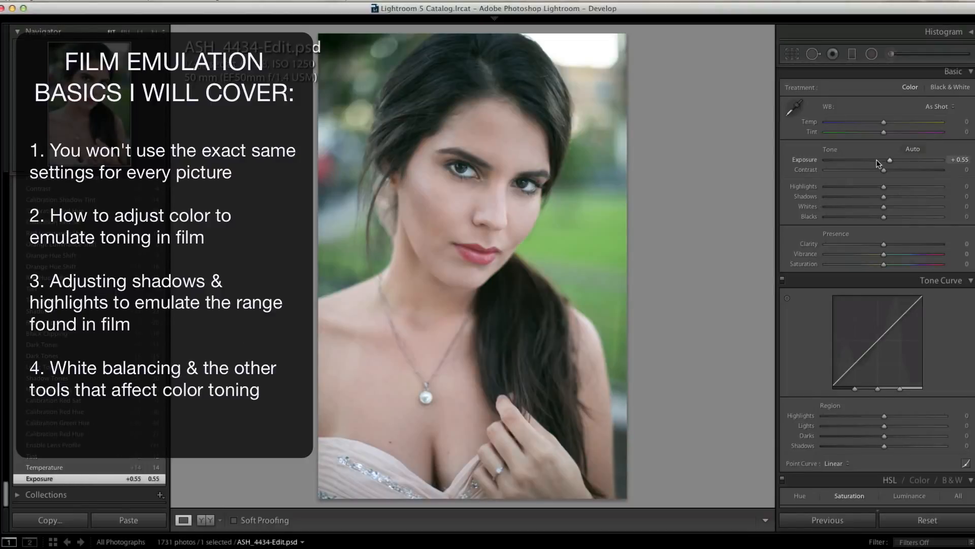
pyautogui.moveTo(888, 160); pyautogui.dragTo(889, 160)
pyautogui.click(77, 467)
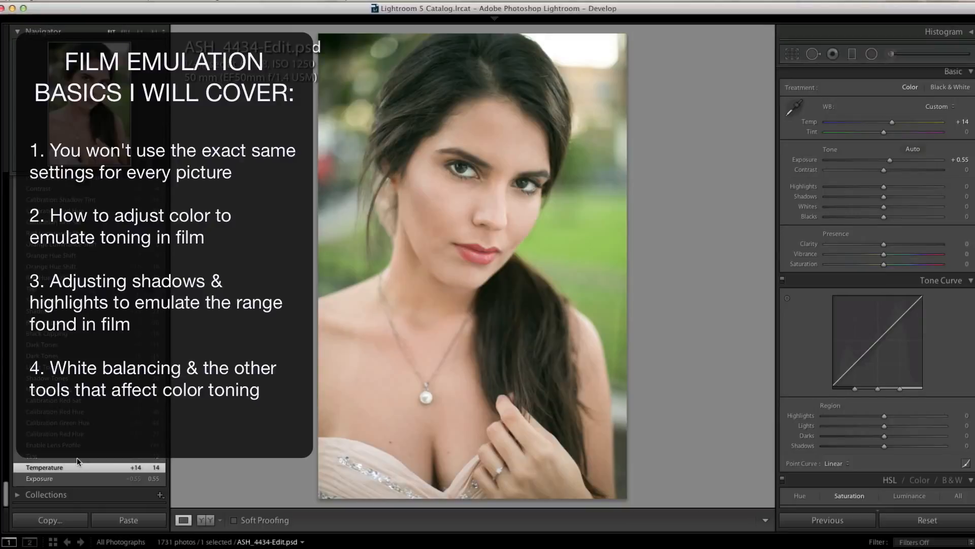
pyautogui.click(77, 457)
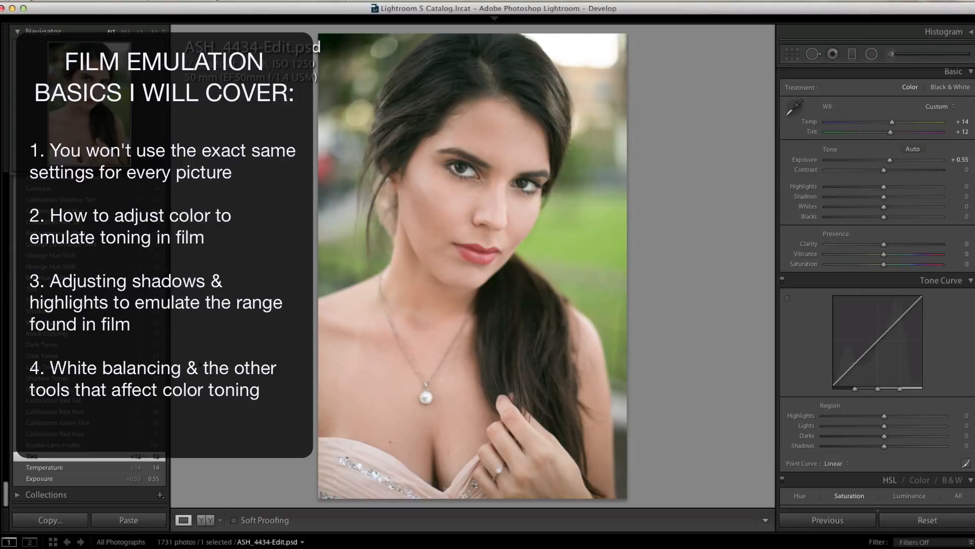
pyautogui.click(794, 108)
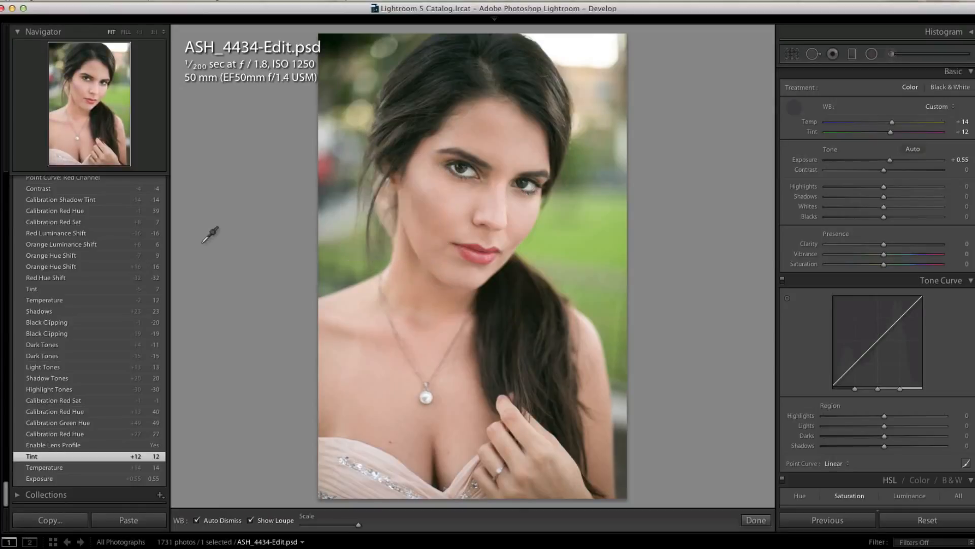
pyautogui.press('Escape')
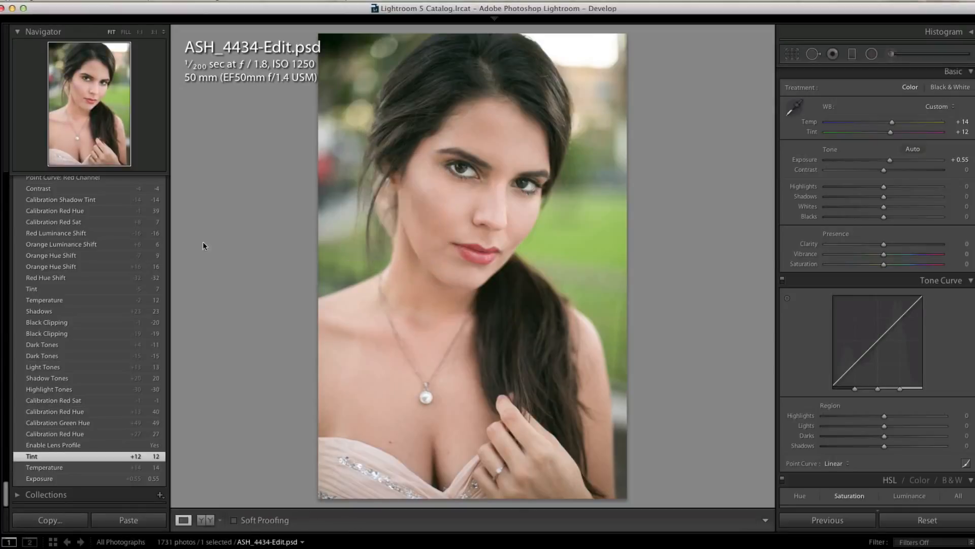
# Advance the edit history to Enable Lens Profile and on to the Calibration Red Hue +27 state
pyautogui.click(87, 446)
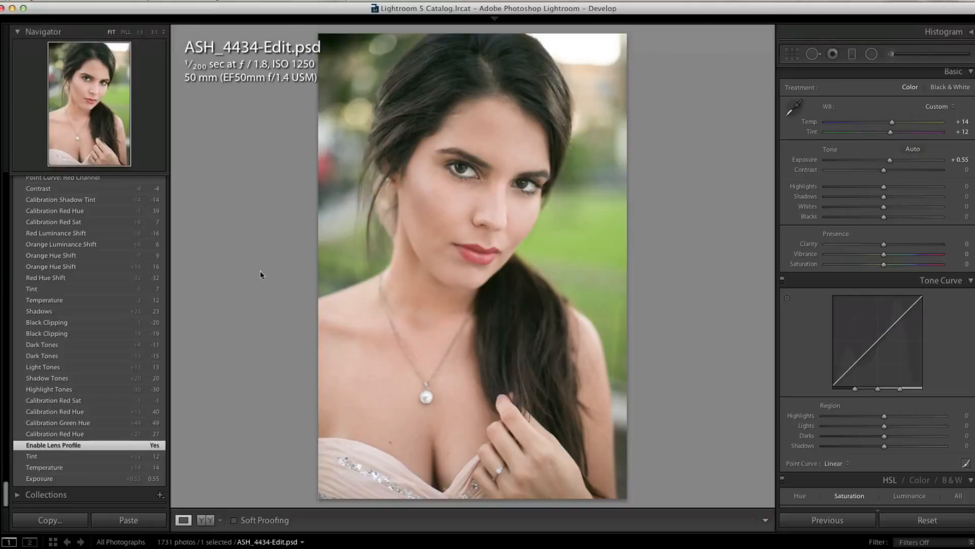
pyautogui.scroll(-1, 81, 438)
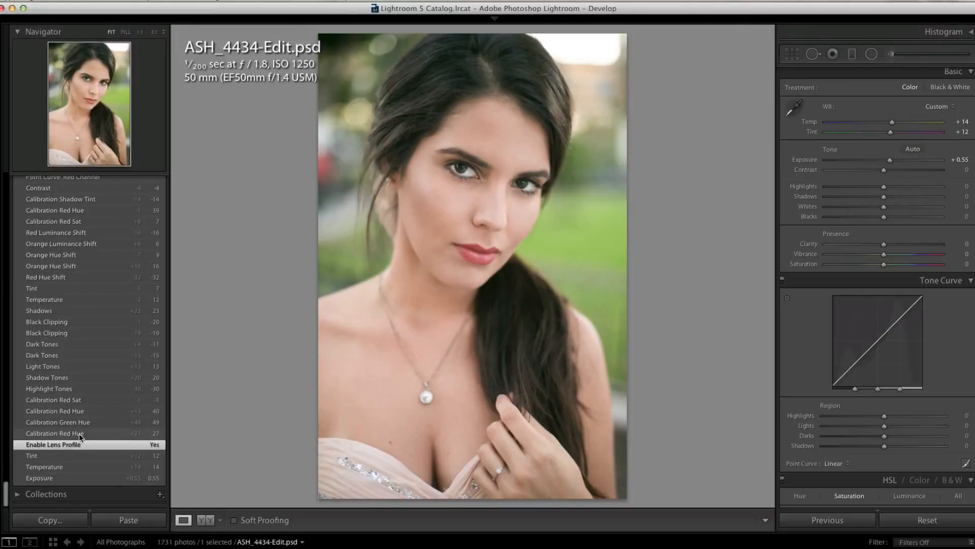
pyautogui.scroll(-10, 863, 408)
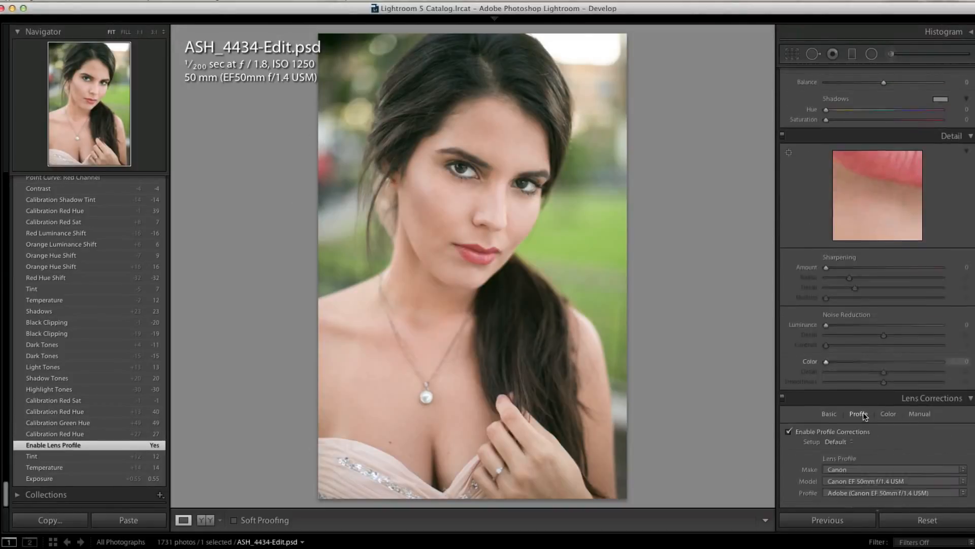
pyautogui.scroll(-3, 863, 413)
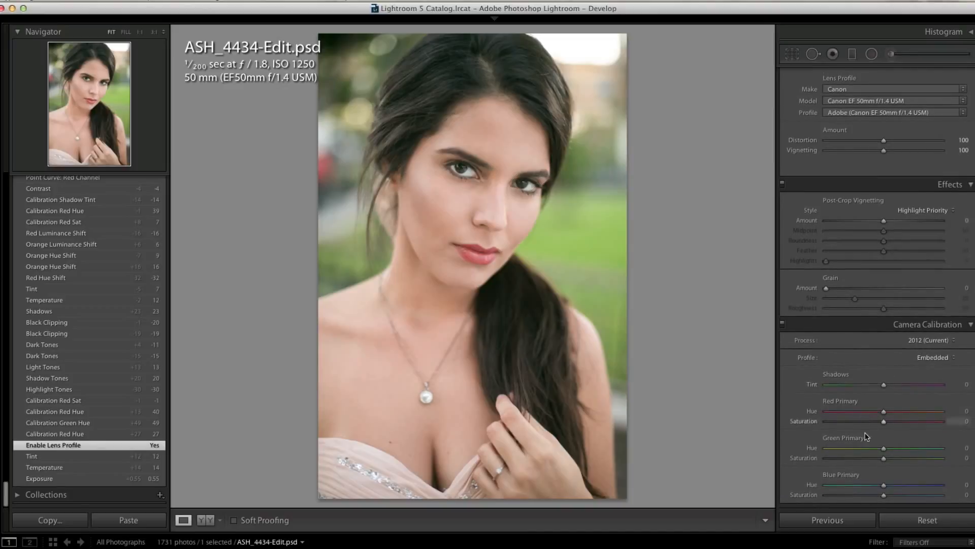
pyautogui.click(95, 433)
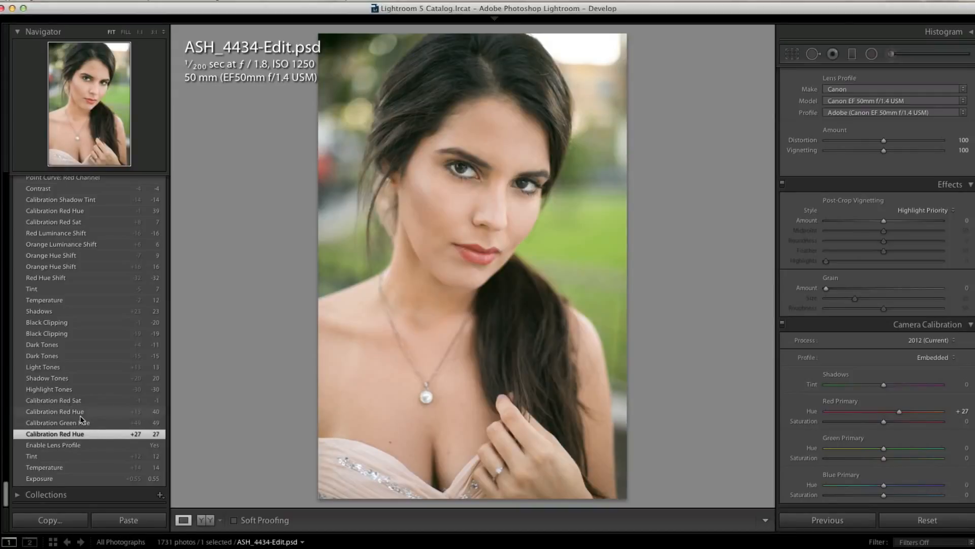
# Try a red primary hue of +43 in the camera calibration and compare it with the +27 history state
pyautogui.scroll(1, 94, 432)
pyautogui.moveTo(889, 408); pyautogui.dragTo(909, 416)
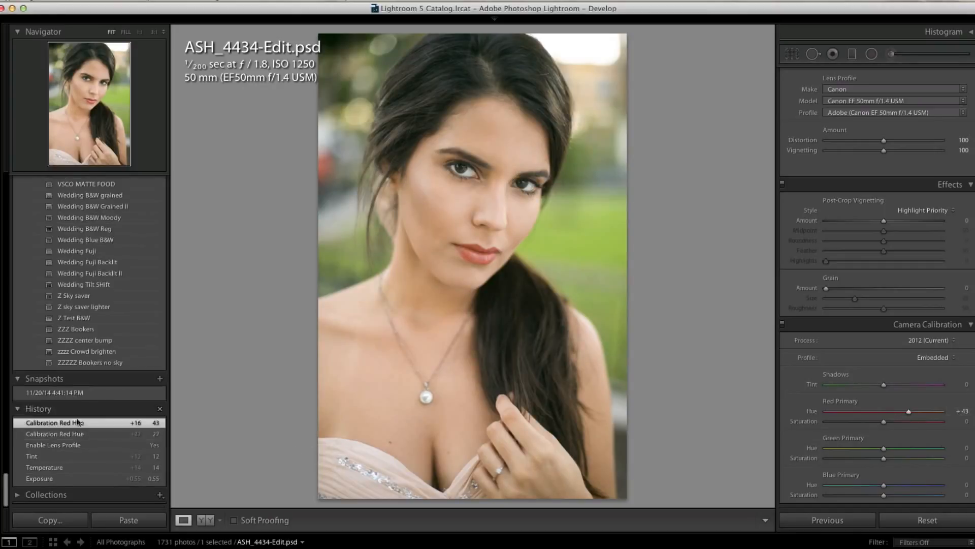
pyautogui.click(77, 435)
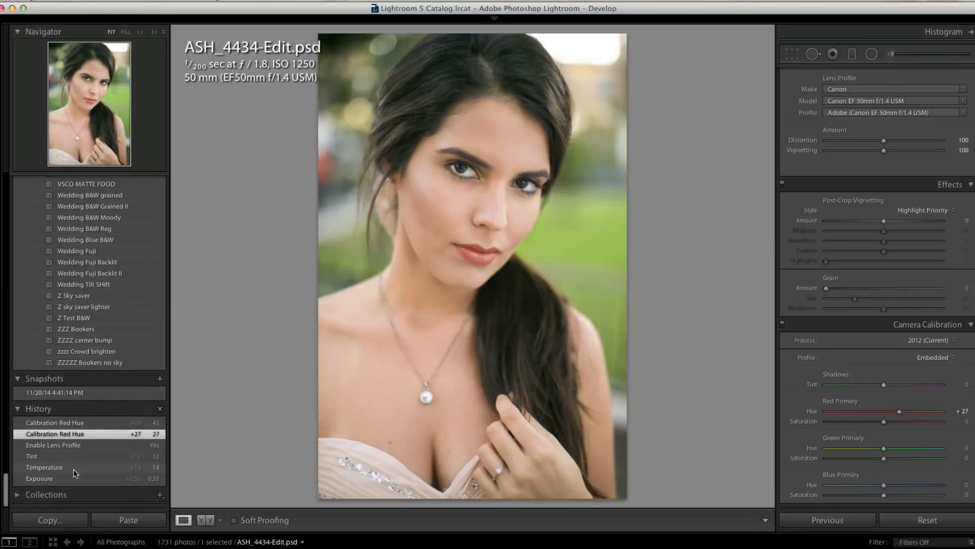
pyautogui.press('super+shift+z')
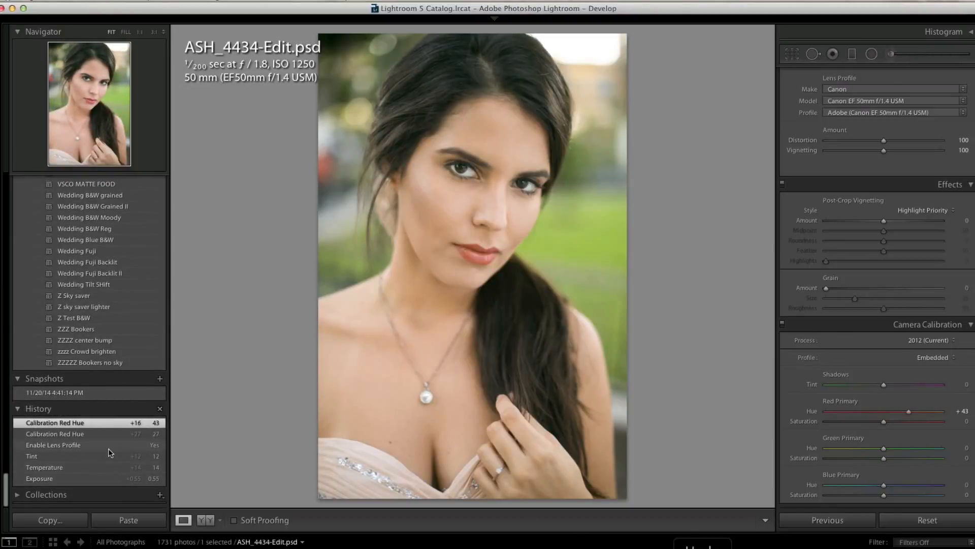
# Advance the edit history through the calibration states Green Hue +49, Red Hue +40 and Red Saturation -1
pyautogui.scroll(-10, 90, 460)
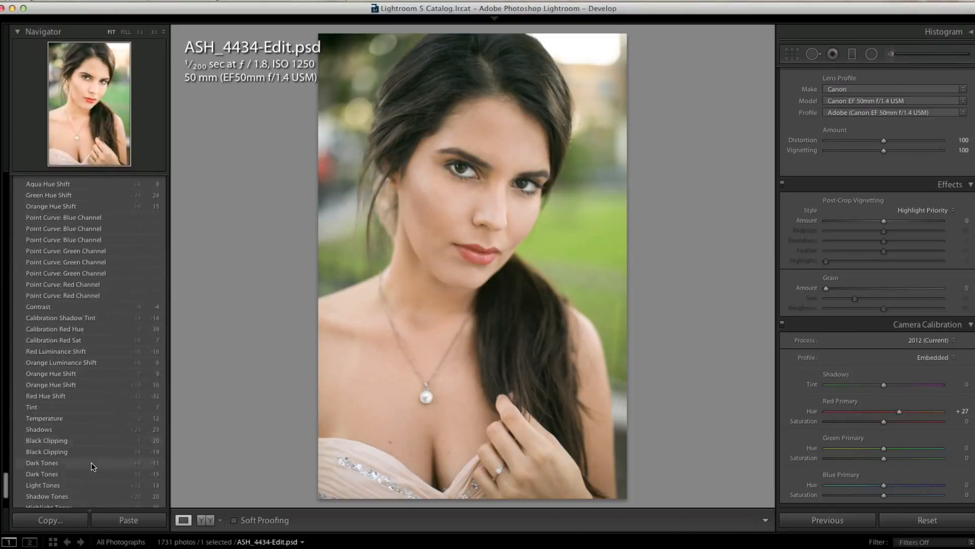
pyautogui.scroll(-5, 89, 459)
pyautogui.click(81, 423)
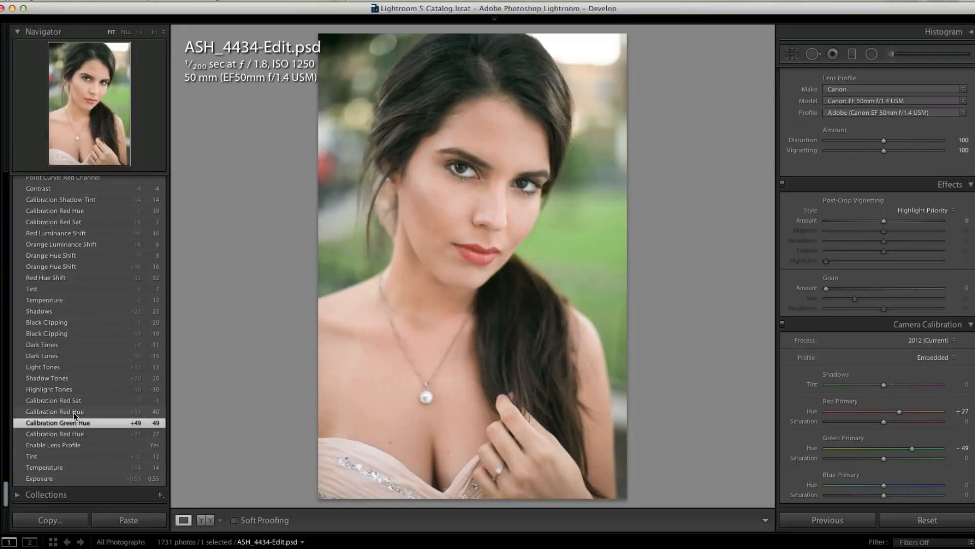
pyautogui.click(74, 412)
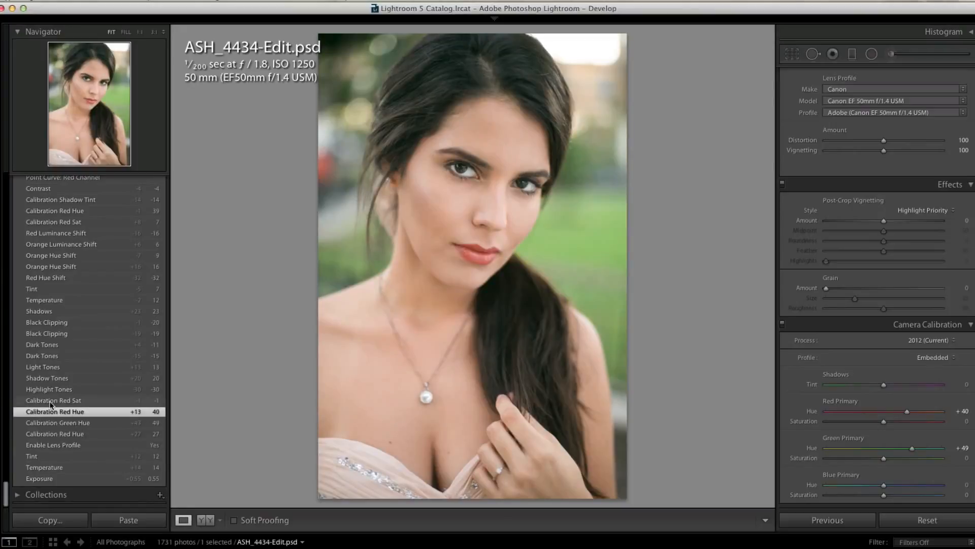
pyautogui.click(67, 401)
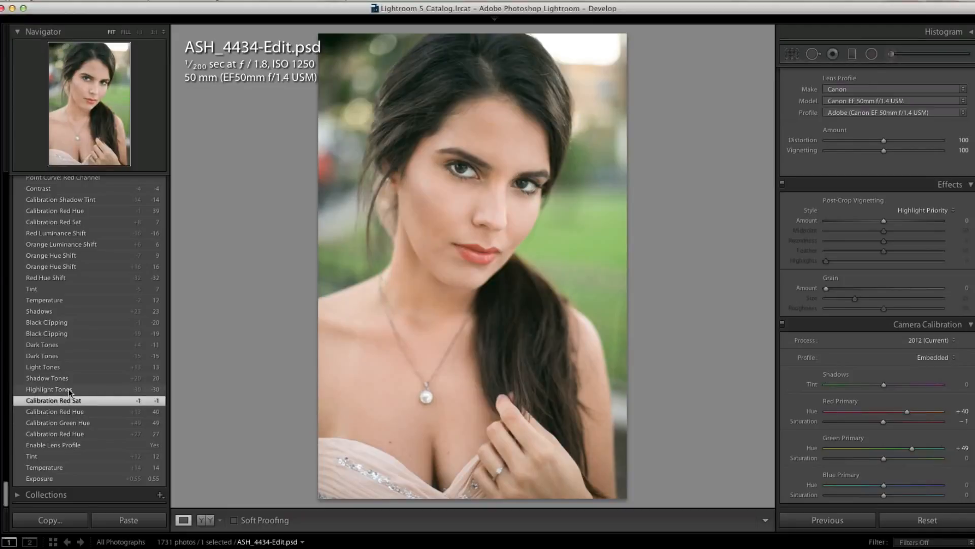
# Advance the history through the tone curve states Highlights -30, Shadows +20, Lights +13 and Darks -15, and show the tone curve settings
pyautogui.click(68, 390)
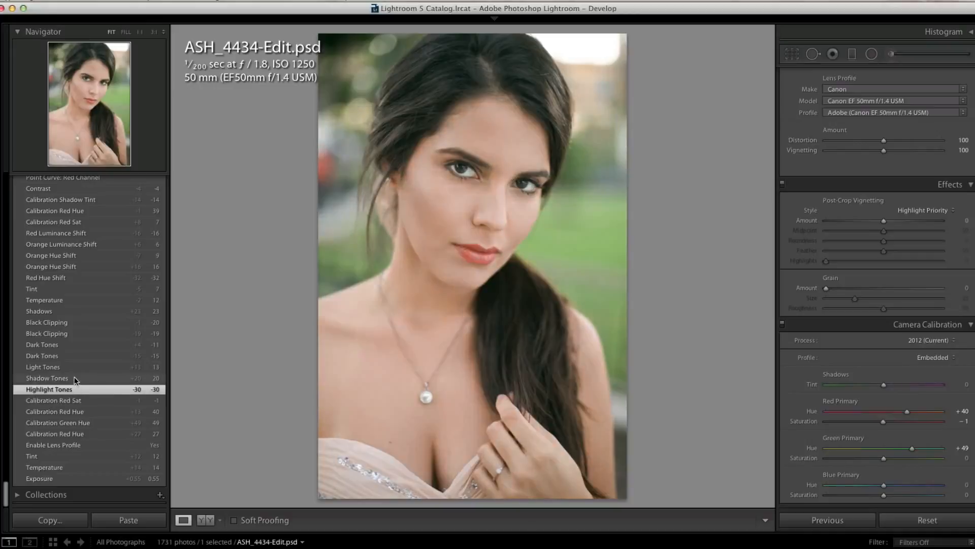
pyautogui.click(74, 381)
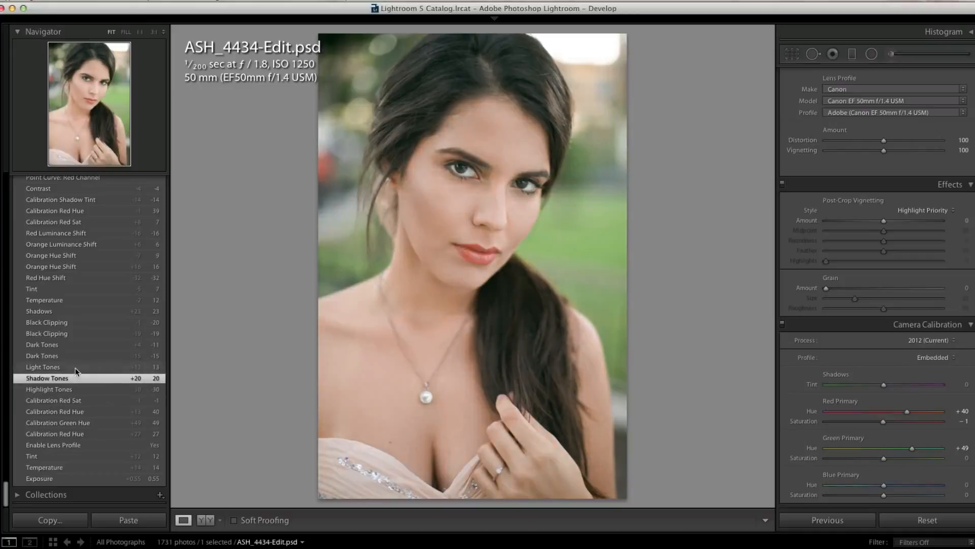
pyautogui.click(80, 366)
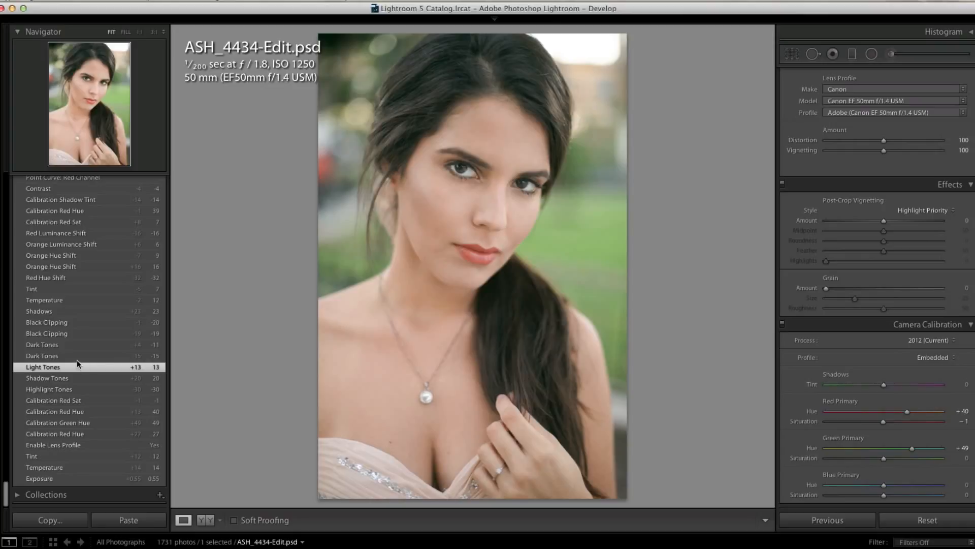
pyautogui.click(77, 357)
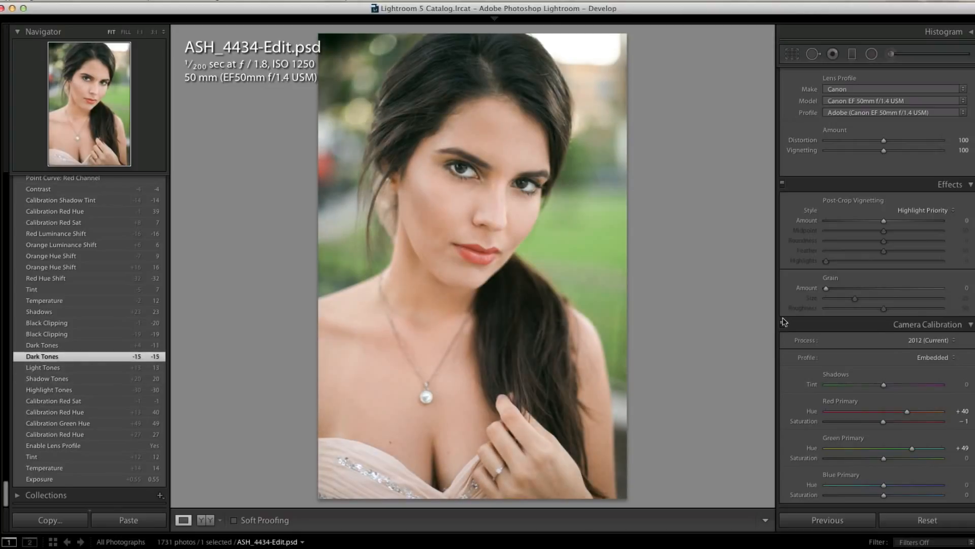
pyautogui.scroll(10, 927, 296)
pyautogui.scroll(5, 919, 299)
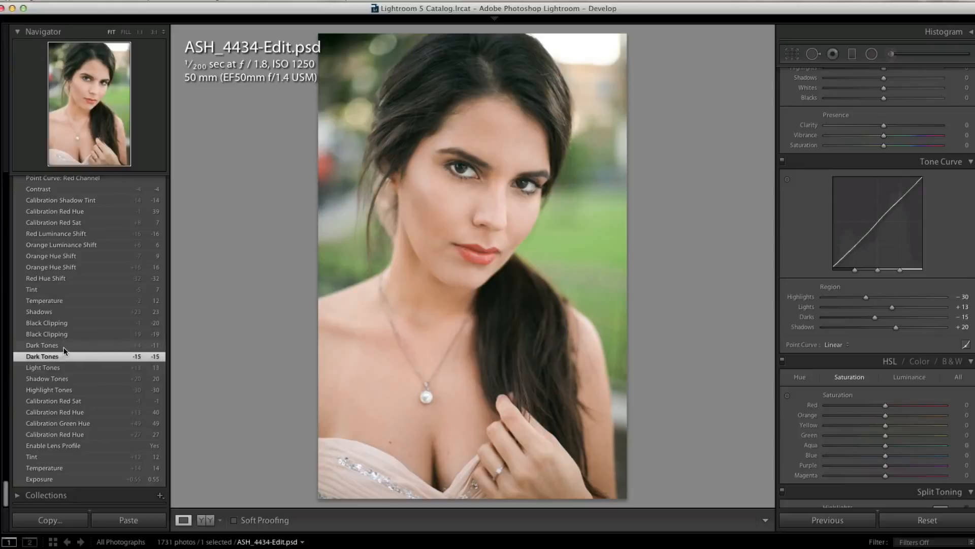
# Advance the edit history to the Black Clipping -19 state and on to Shadows +23
pyautogui.click(79, 334)
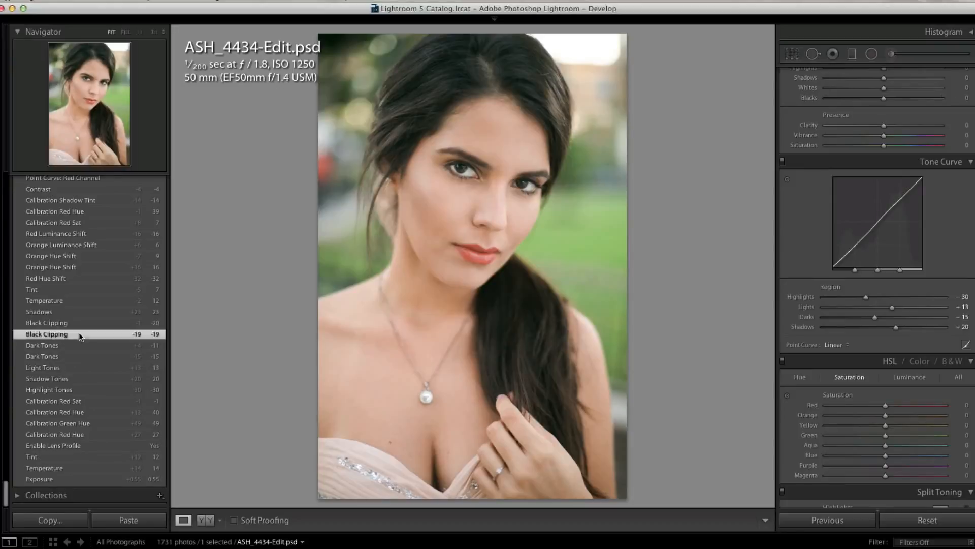
pyautogui.scroll(5, 889, 120)
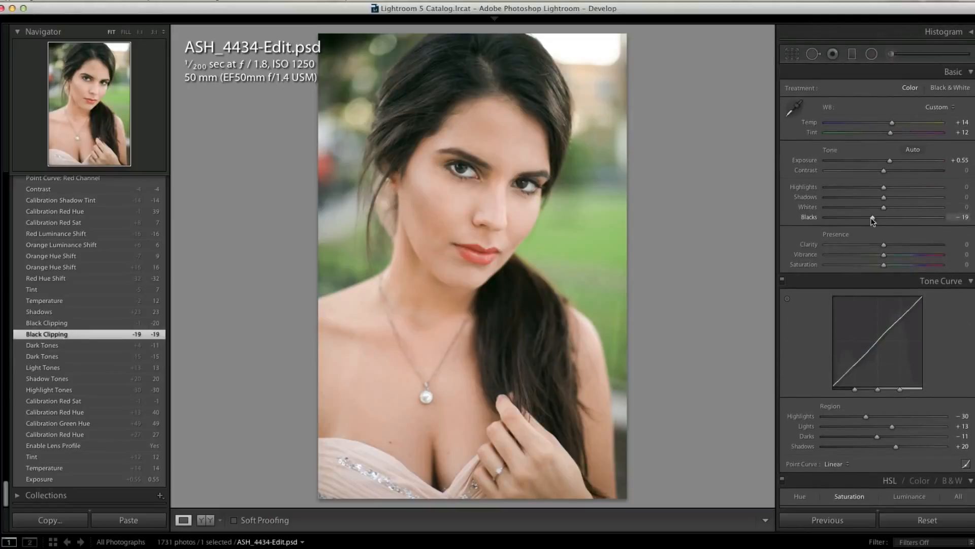
pyautogui.click(61, 312)
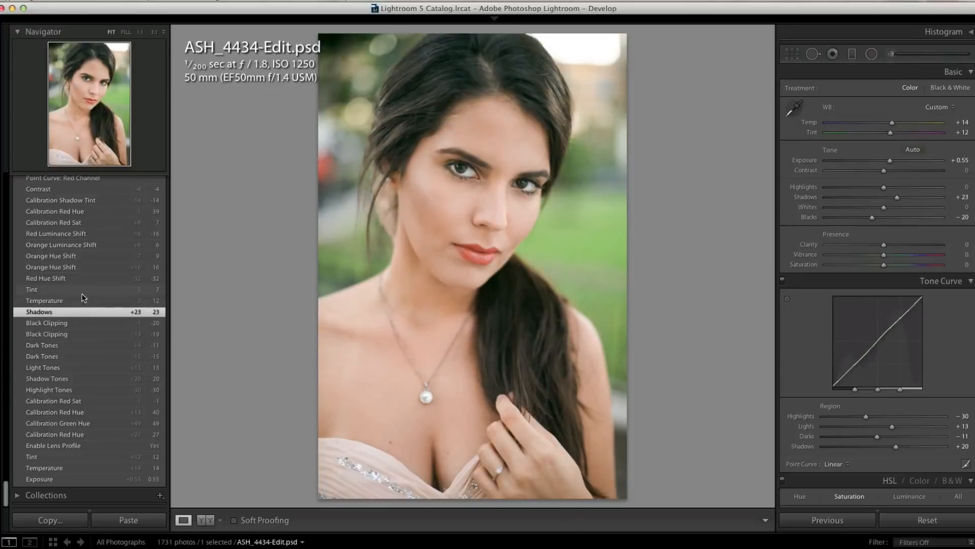
# Advance the edit history to the Red Hue Shift -32 state
pyautogui.scroll(1, 80, 300)
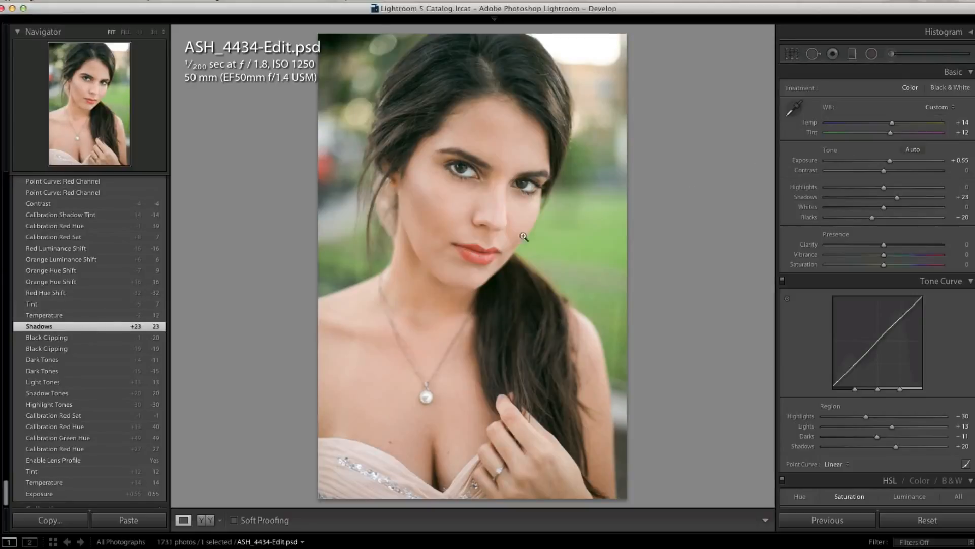
pyautogui.click(77, 292)
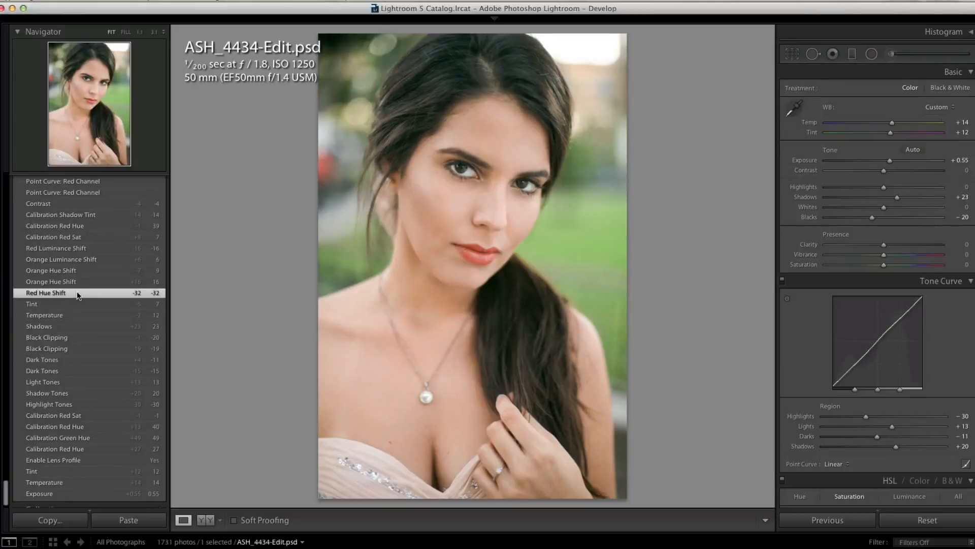
pyautogui.scroll(1, 80, 294)
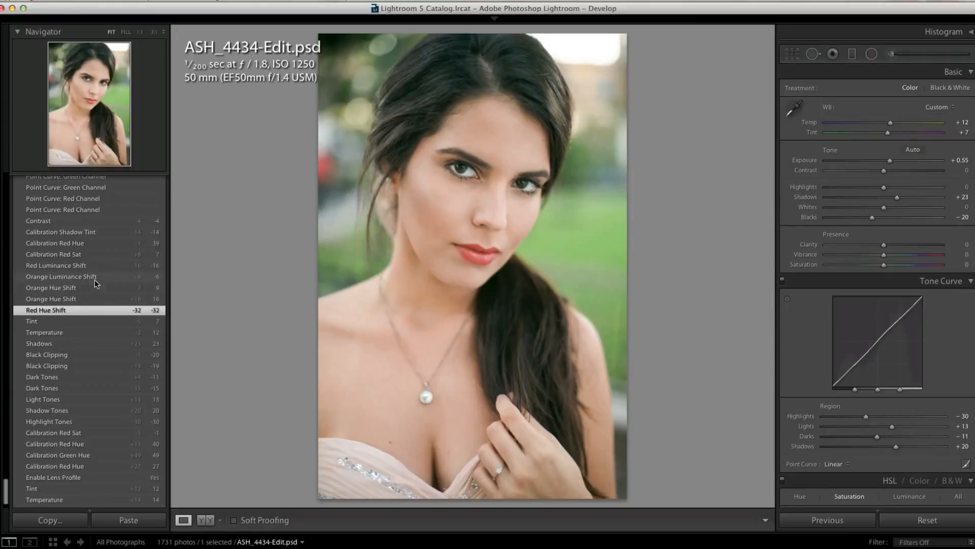
# Advance the edit history to the Orange Hue Shift 9 state and show the HSL hue settings
pyautogui.scroll(-4, 866, 334)
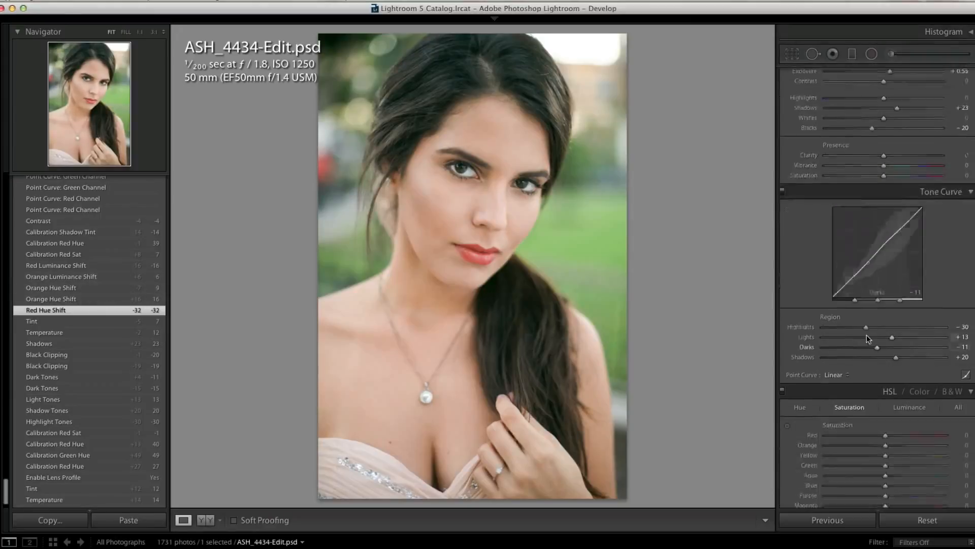
pyautogui.scroll(-8, 866, 334)
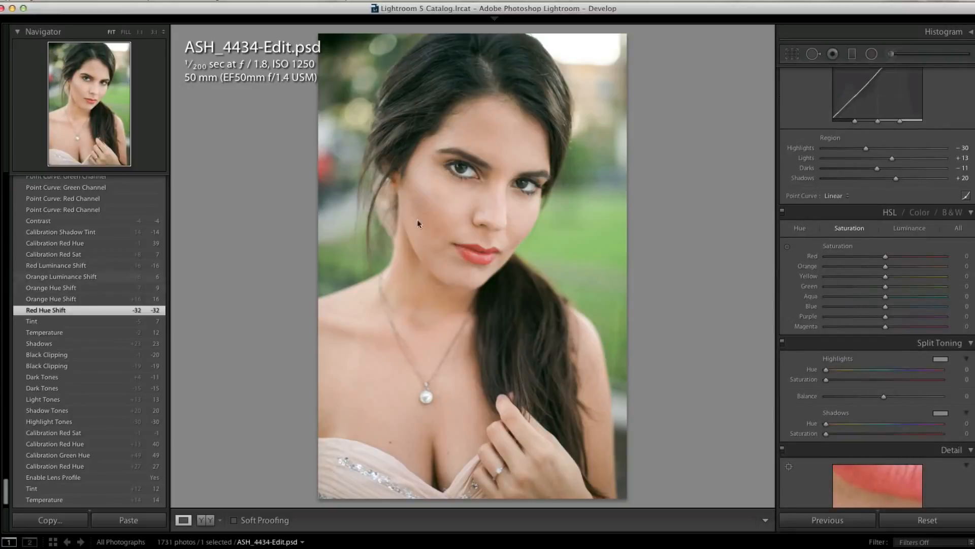
pyautogui.click(94, 289)
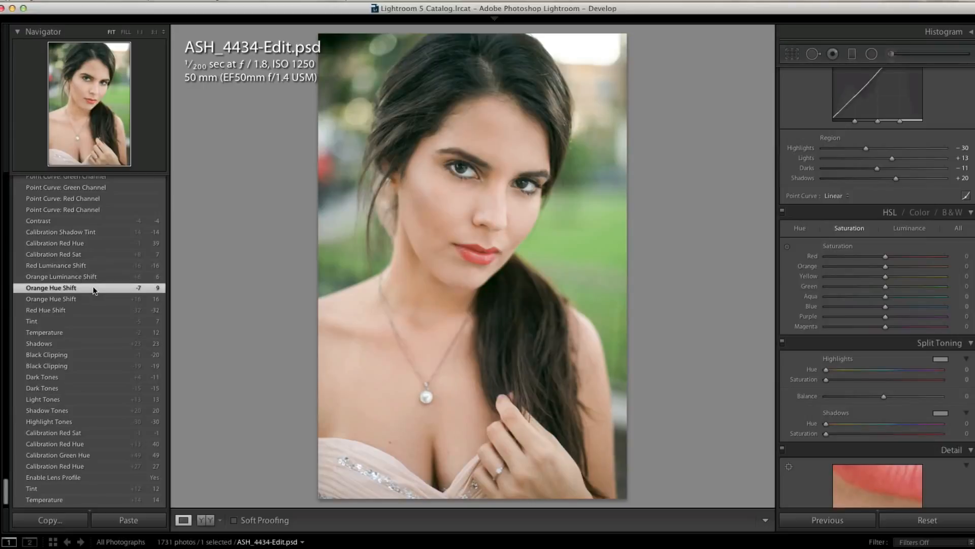
pyautogui.click(801, 229)
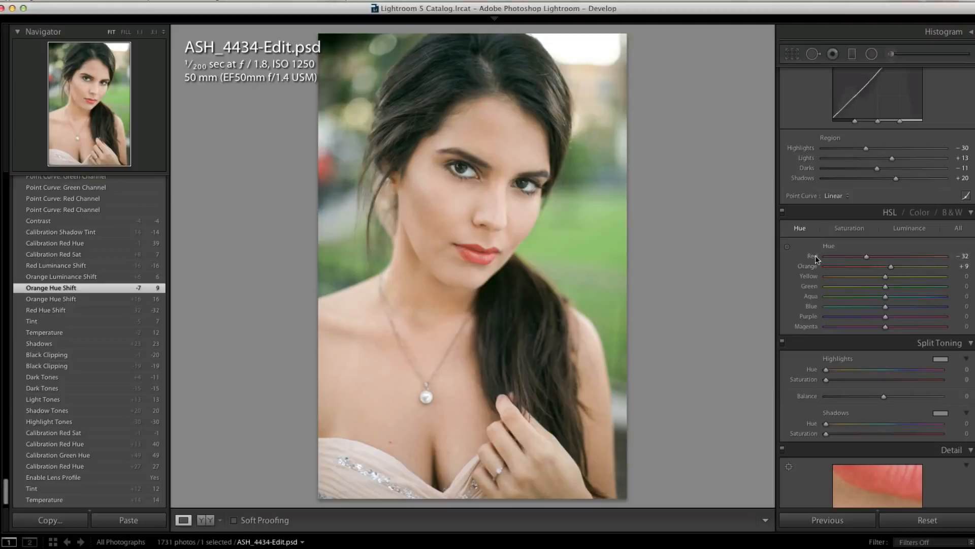
# Advance the history through Orange Luminance Shift 6 to Red Luminance Shift -16 and show the HSL luminance settings
pyautogui.click(70, 277)
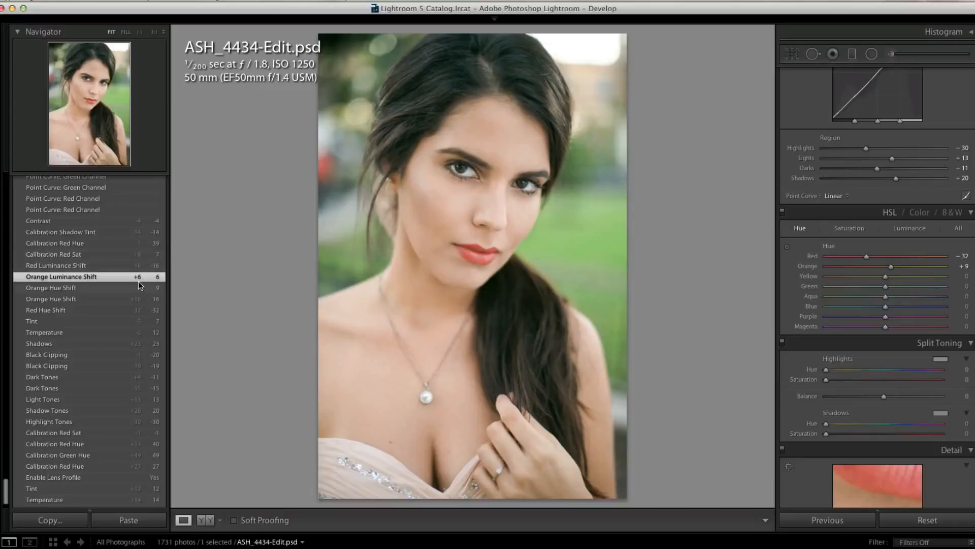
pyautogui.click(98, 266)
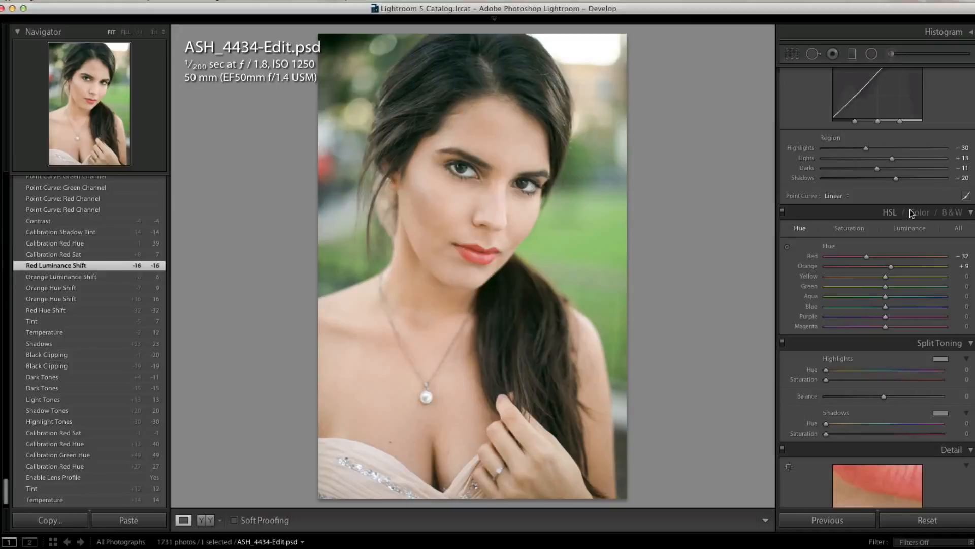
pyautogui.click(910, 229)
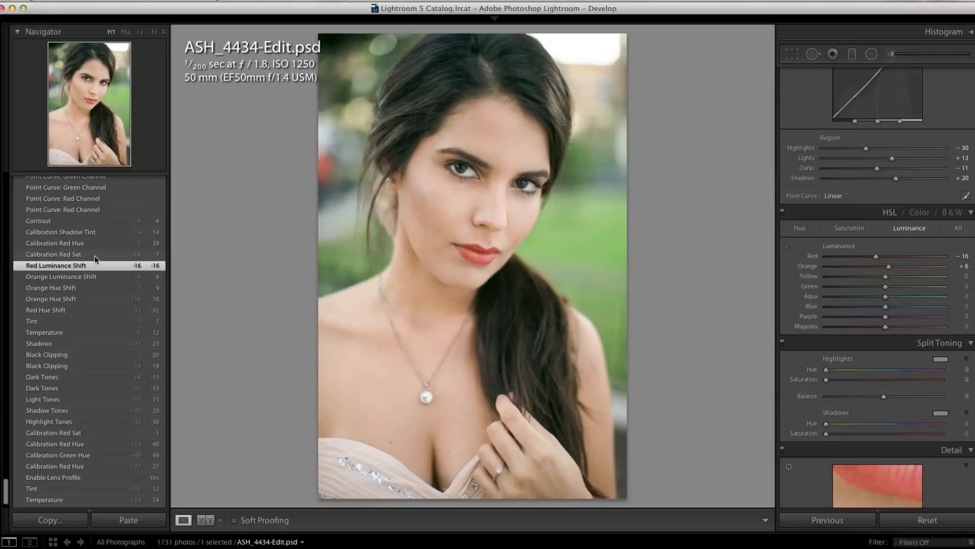
# Advance the history through Calibration Red Hue 39 to Calibration Shadow Tint -14, with the camera calibration settings shown
pyautogui.scroll(3, 98, 263)
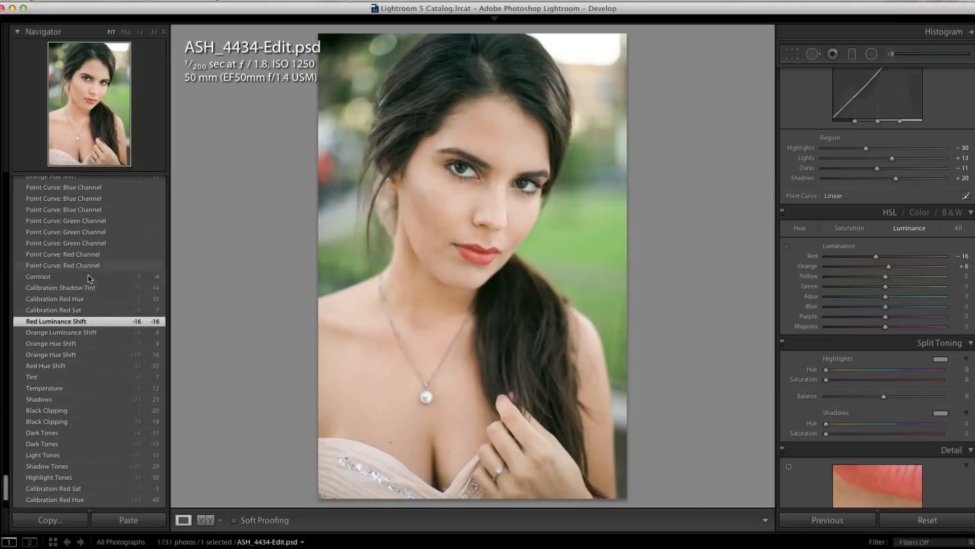
pyautogui.click(101, 300)
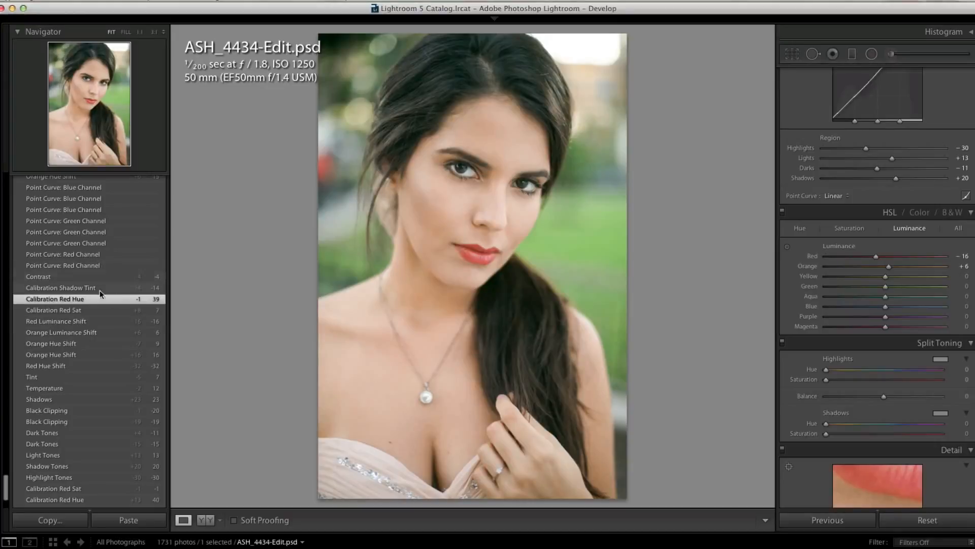
pyautogui.scroll(-5, 905, 395)
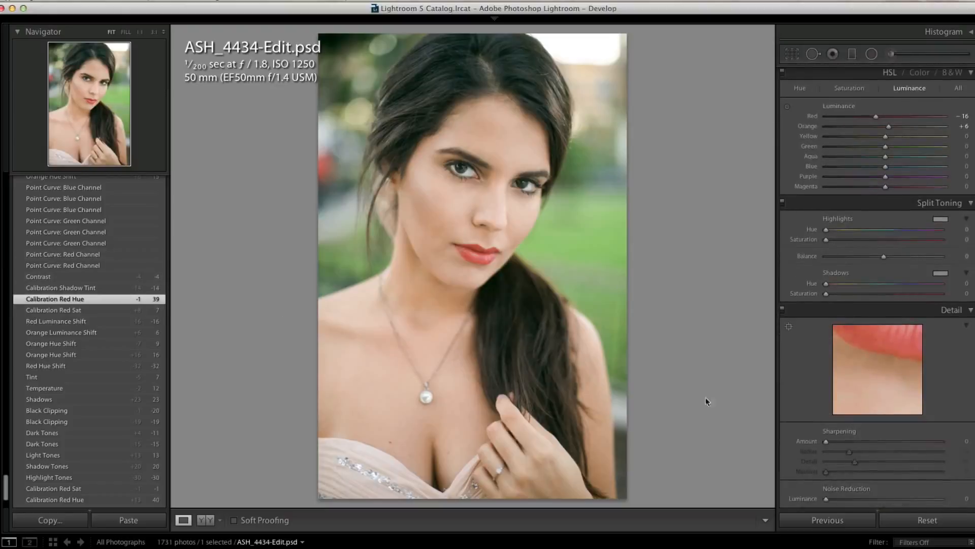
pyautogui.scroll(-15, 855, 431)
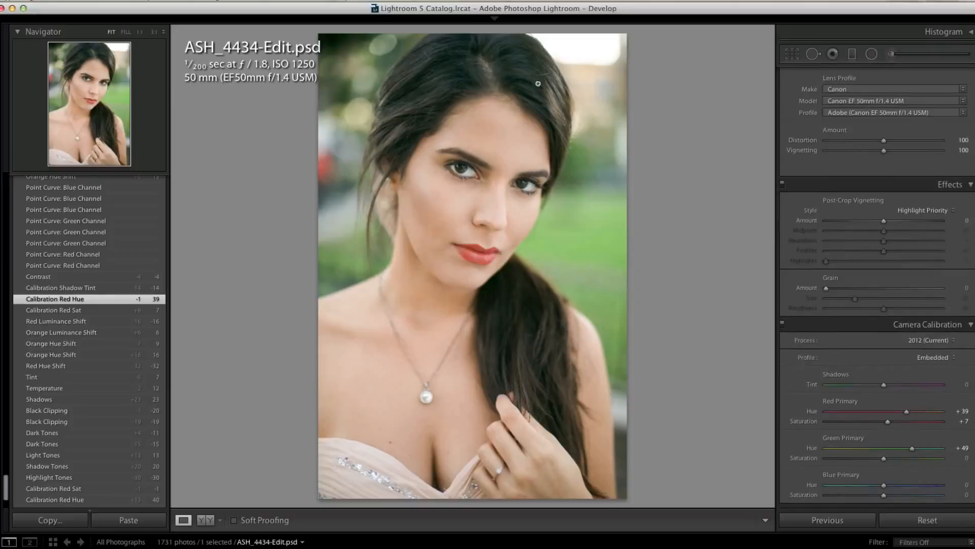
pyautogui.click(122, 289)
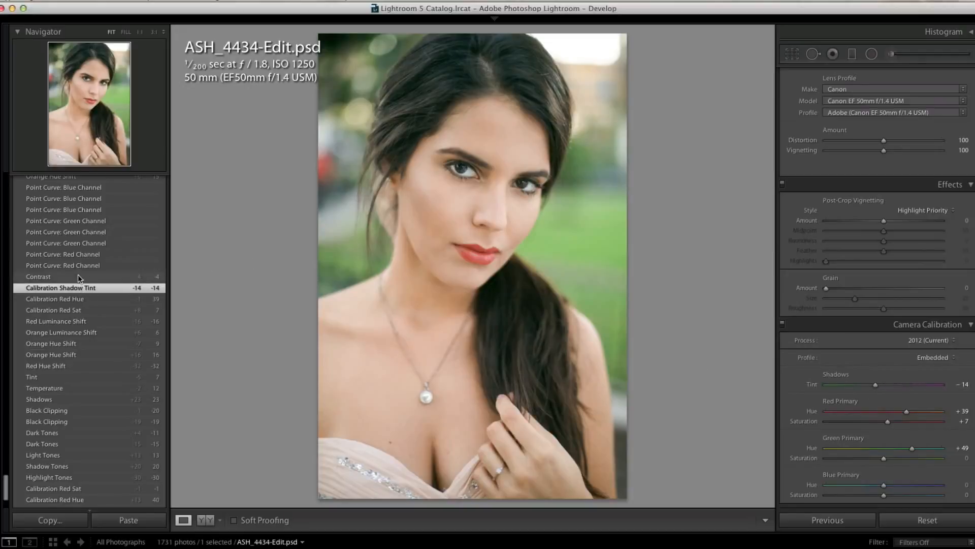
# Show the basic adjustments and advance the edit history to the Contrast -4 state
pyautogui.scroll(15, 865, 217)
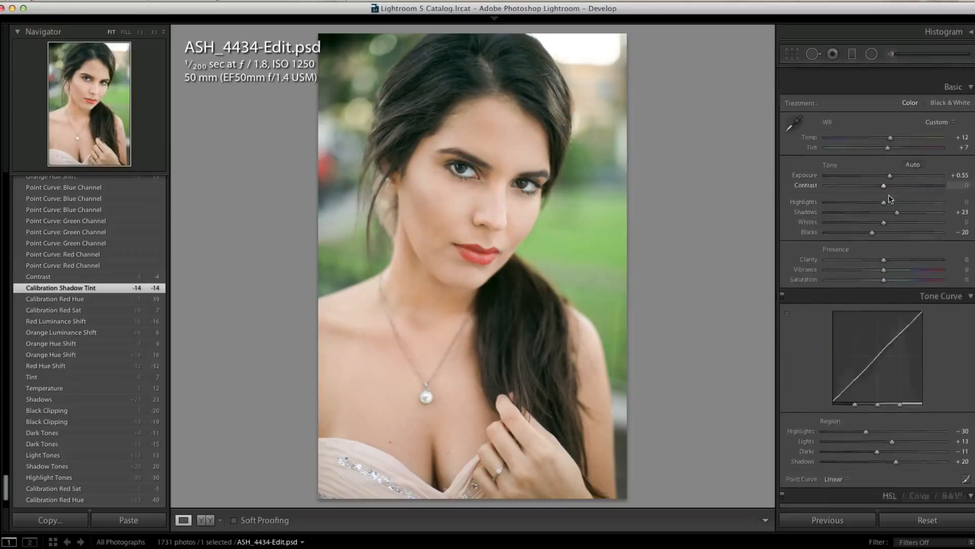
pyautogui.click(64, 278)
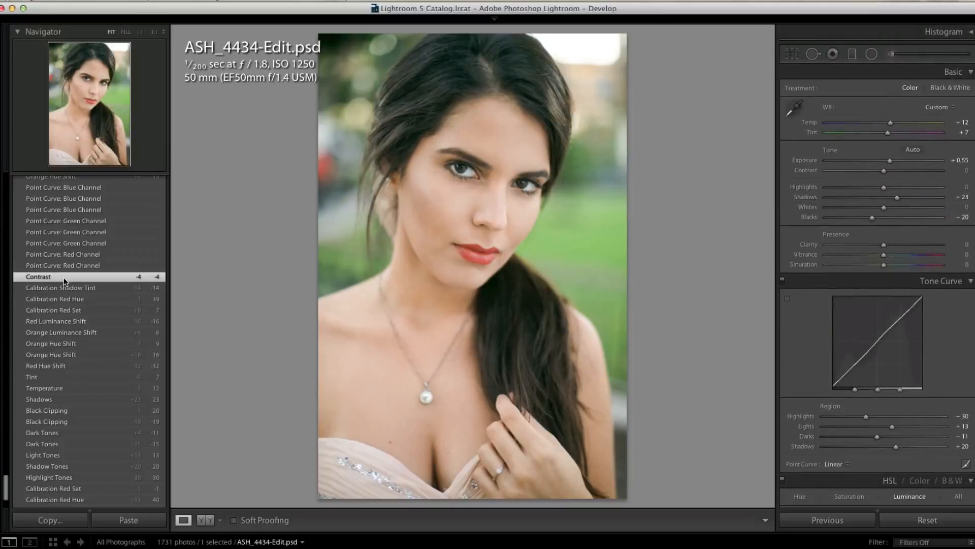
pyautogui.scroll(5, 73, 274)
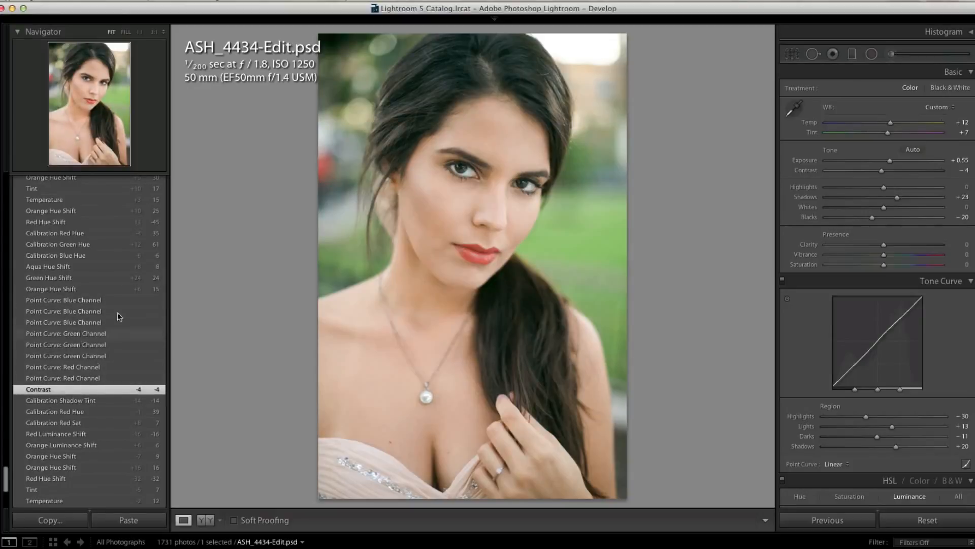
# Switch the tone curve to point curve editing and display its RGB channel
pyautogui.click(965, 465)
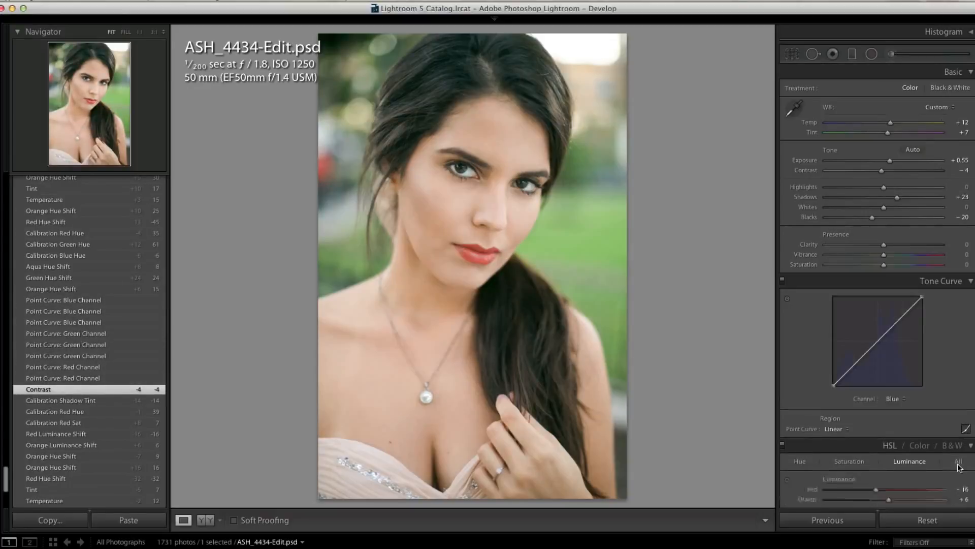
pyautogui.click(895, 398)
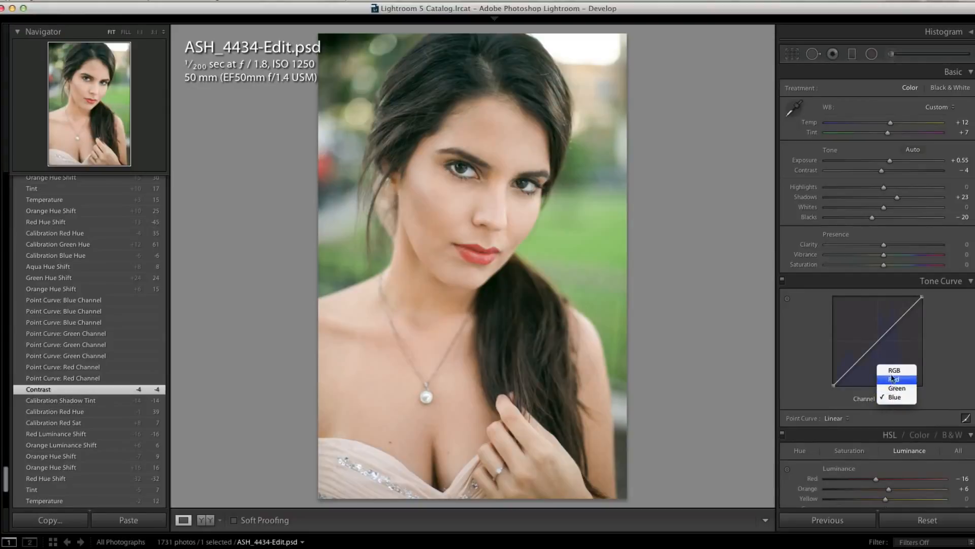
pyautogui.click(893, 371)
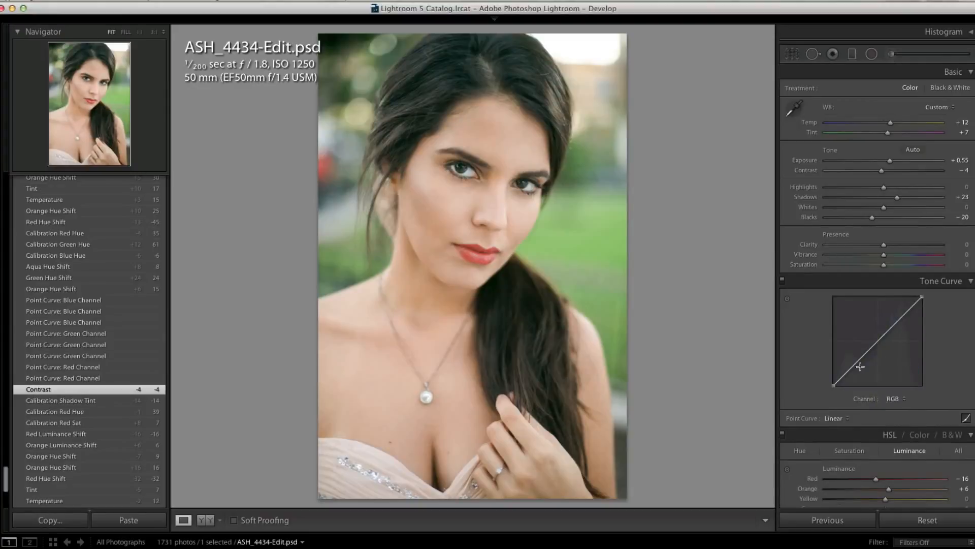
# Advance the history to the most recent Point Curve: Blue Channel state and examine the individual color channel curves, from red to blue
pyautogui.click(75, 300)
pyautogui.click(892, 398)
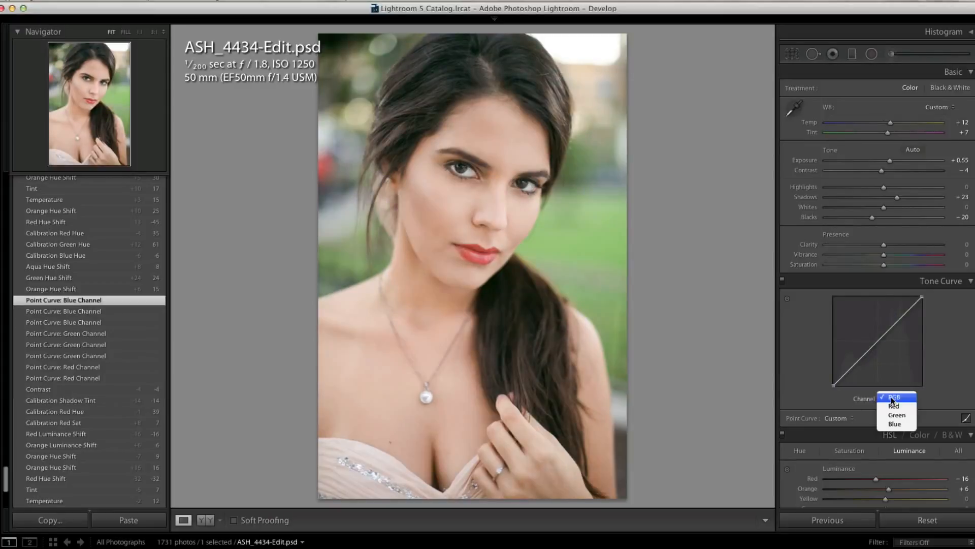
pyautogui.click(894, 409)
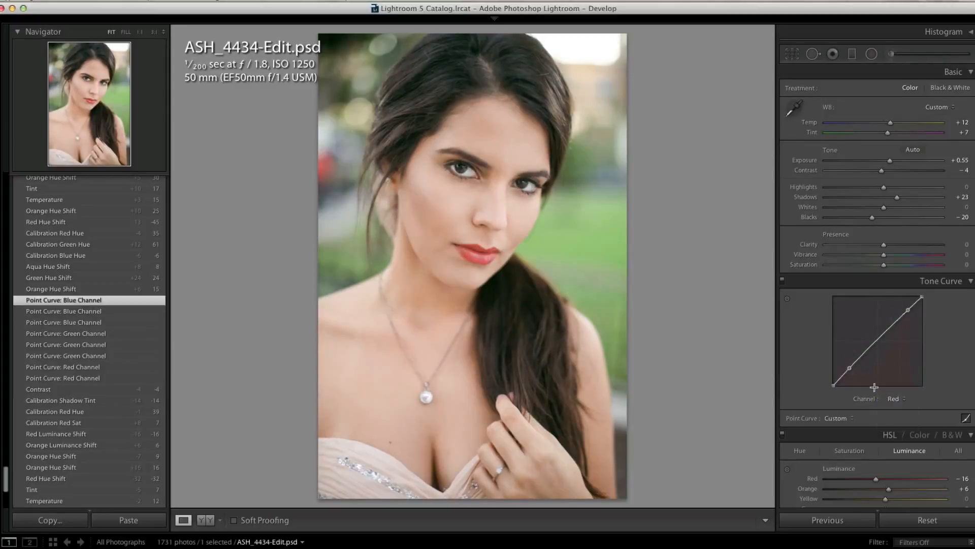
pyautogui.click(893, 398)
pyautogui.click(895, 406)
pyautogui.click(891, 398)
pyautogui.click(894, 408)
# Show the HSL hue settings and advance the edit history to the Aqua Hue Shift +8 state
pyautogui.scroll(5, 116, 300)
pyautogui.scroll(2, 112, 401)
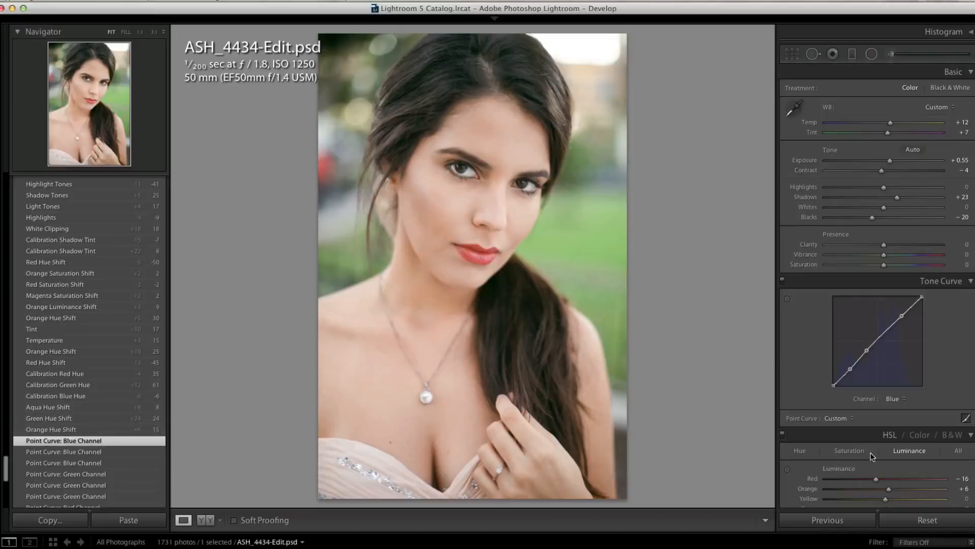
pyautogui.click(798, 451)
pyautogui.scroll(-5, 821, 435)
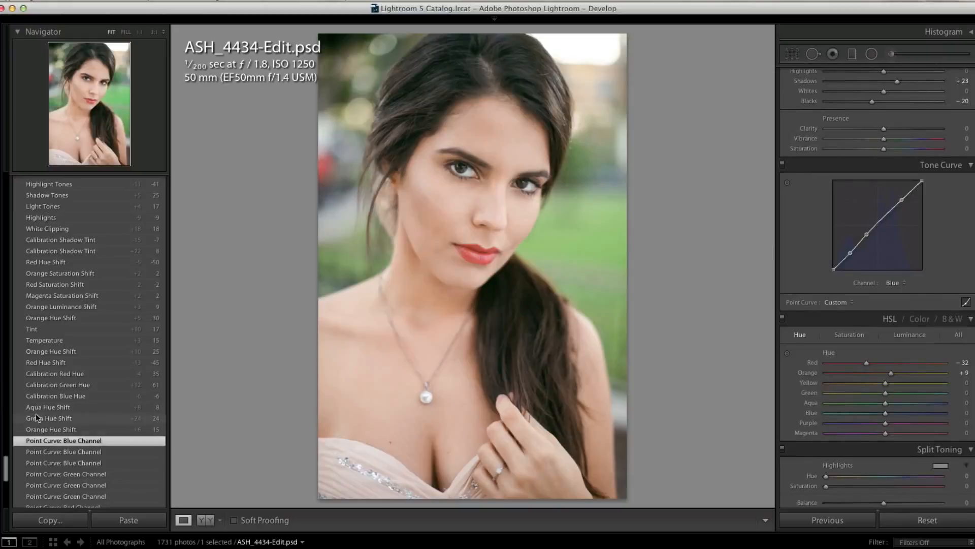
pyautogui.click(79, 406)
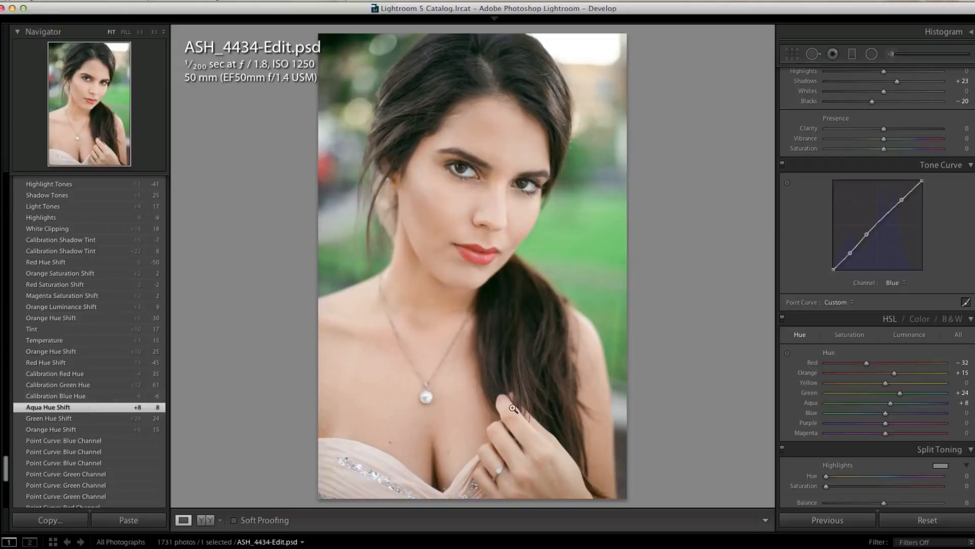
# Review the camera calibration settings and advance the history through Red Hue Shift -45 to Orange Hue Shift 25
pyautogui.scroll(-10, 886, 438)
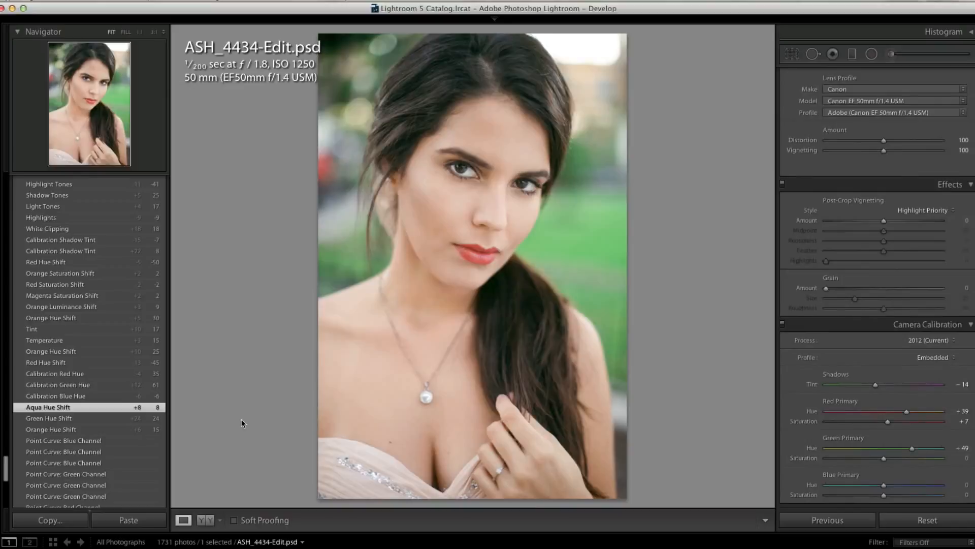
pyautogui.click(100, 367)
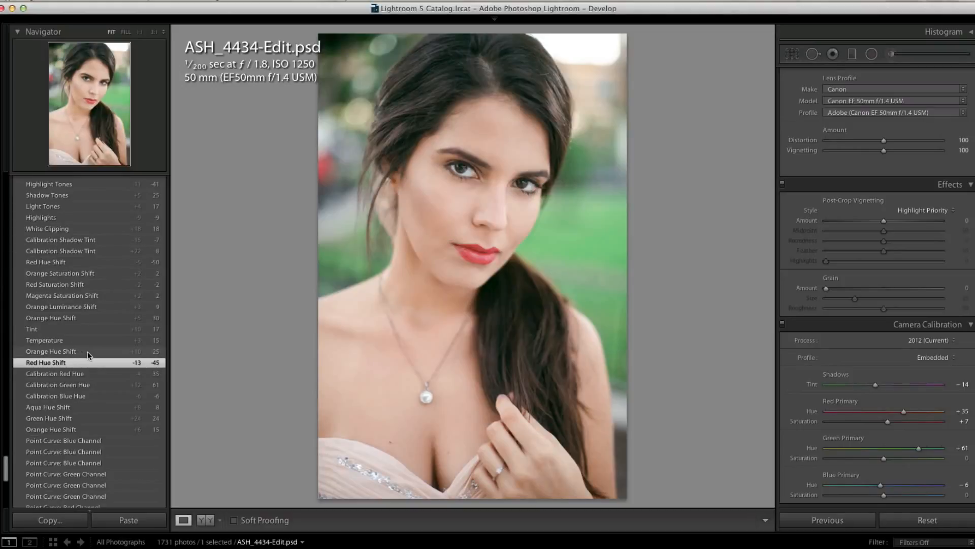
pyautogui.scroll(15, 909, 281)
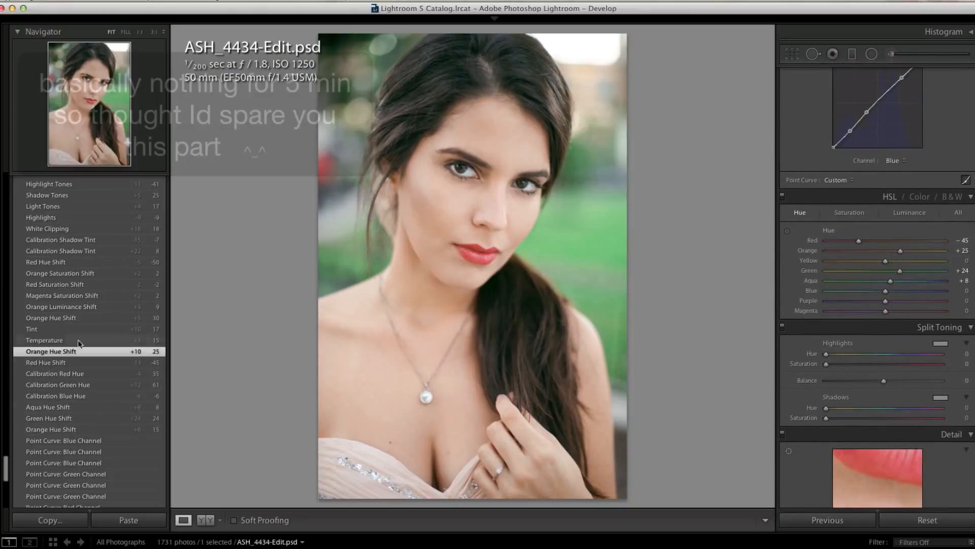
# Advance the history through Orange Hue Shift 30 and Magenta Saturation Shift 2 to the Red Hue Shift -50 state
pyautogui.click(87, 318)
pyautogui.click(90, 296)
pyautogui.click(90, 263)
pyautogui.scroll(5, 87, 305)
pyautogui.scroll(-15, 870, 264)
pyautogui.click(84, 347)
pyautogui.click(84, 381)
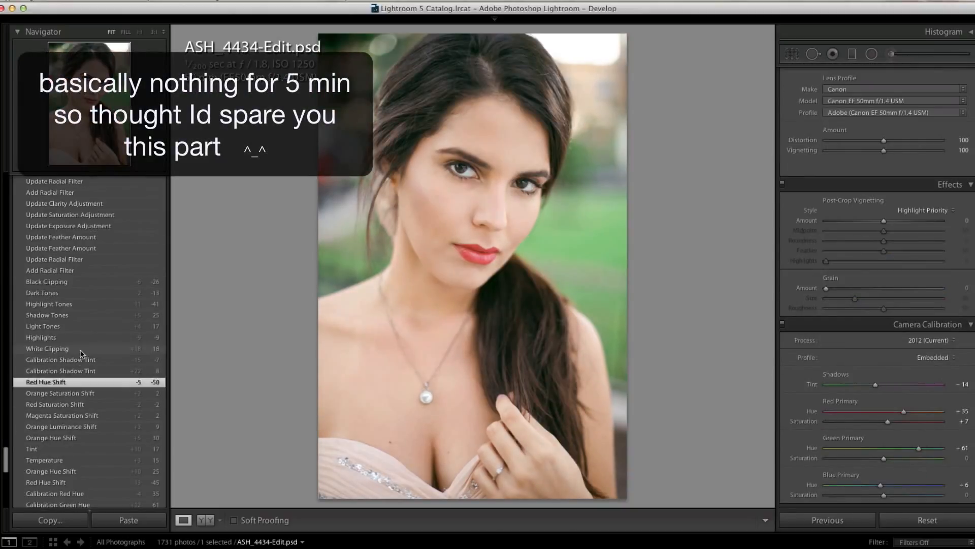
# Advance the history past White Clipping 18 and the tone changes to the first Add Radial Filter state
pyautogui.click(84, 348)
pyautogui.scroll(6, 869, 263)
pyautogui.scroll(20, 870, 263)
pyautogui.click(112, 322)
pyautogui.click(87, 399)
pyautogui.scroll(3, 76, 355)
pyautogui.click(77, 366)
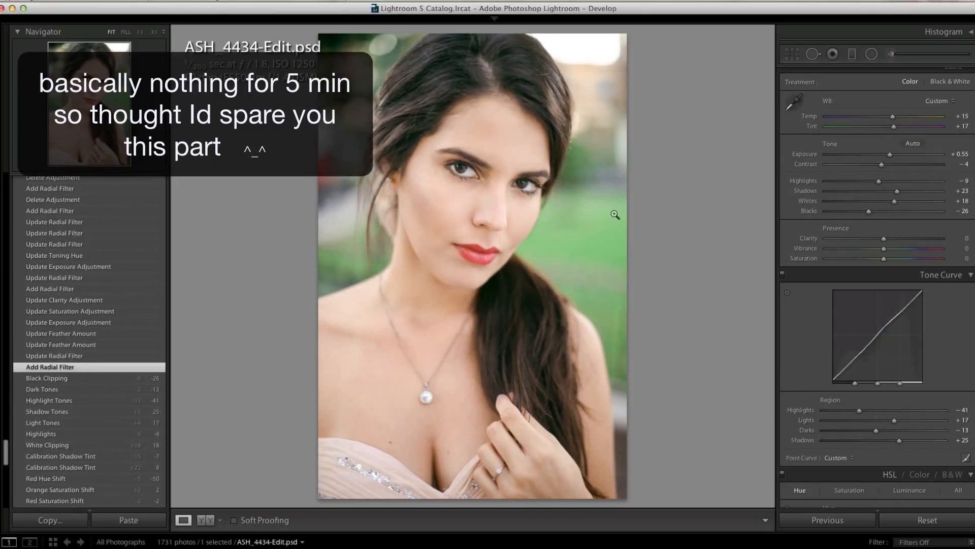
# Close the radial filter editing and advance the edit history to the Crop Rectangle state
pyautogui.scroll(3, 39, 260)
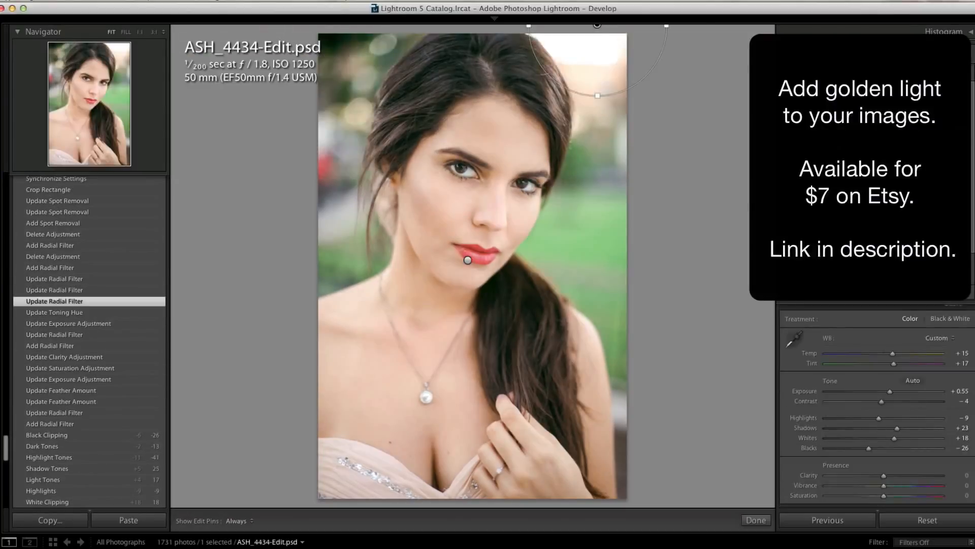
pyautogui.click(751, 521)
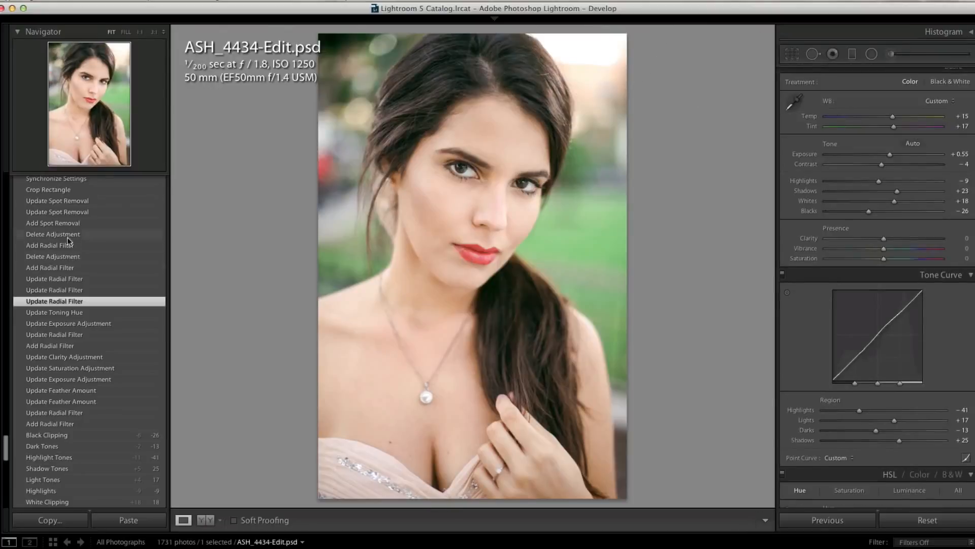
pyautogui.scroll(3, 54, 233)
pyautogui.scroll(3, 55, 233)
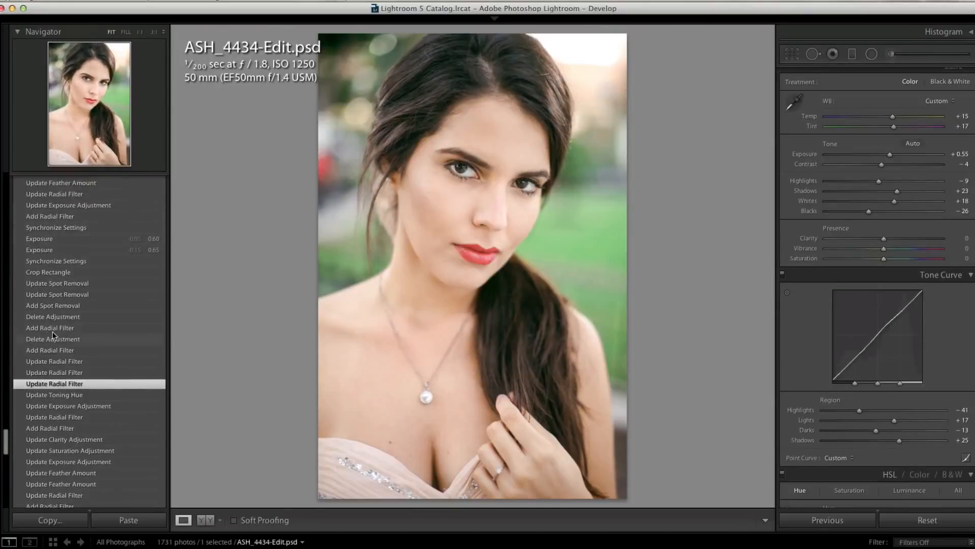
pyautogui.click(59, 273)
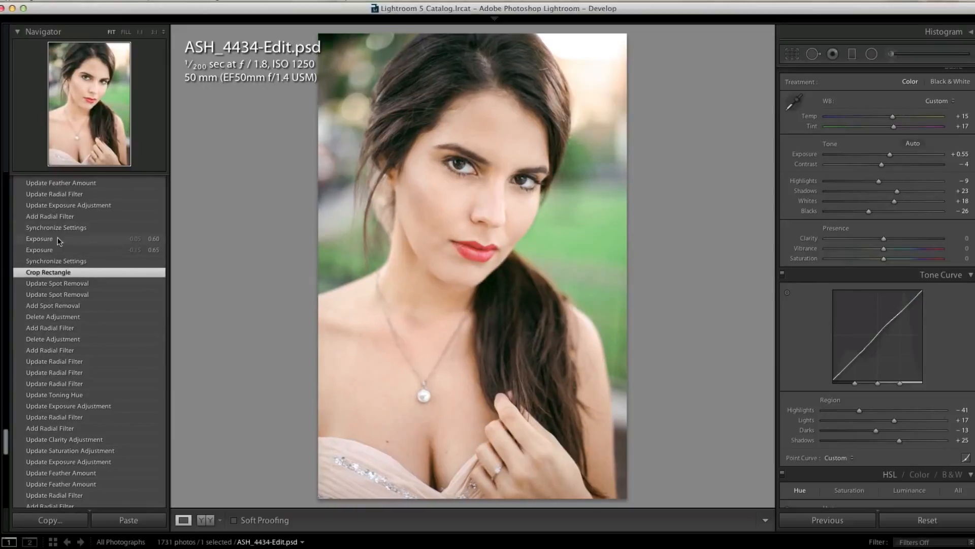
# Advance the edit history to the latest Exposure 0.60 state and on to the Temperature 17 state
pyautogui.scroll(3, 59, 244)
pyautogui.scroll(10, 57, 308)
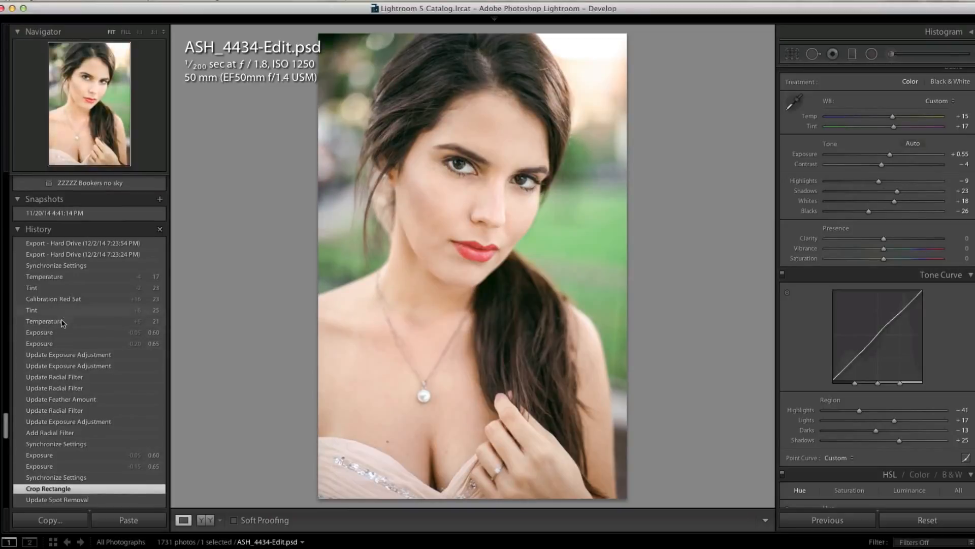
pyautogui.click(66, 332)
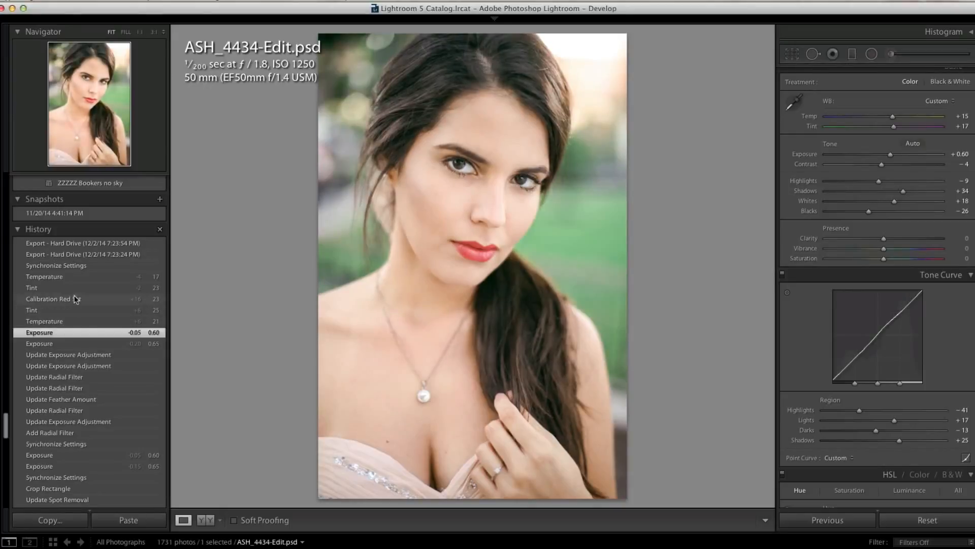
pyautogui.click(99, 276)
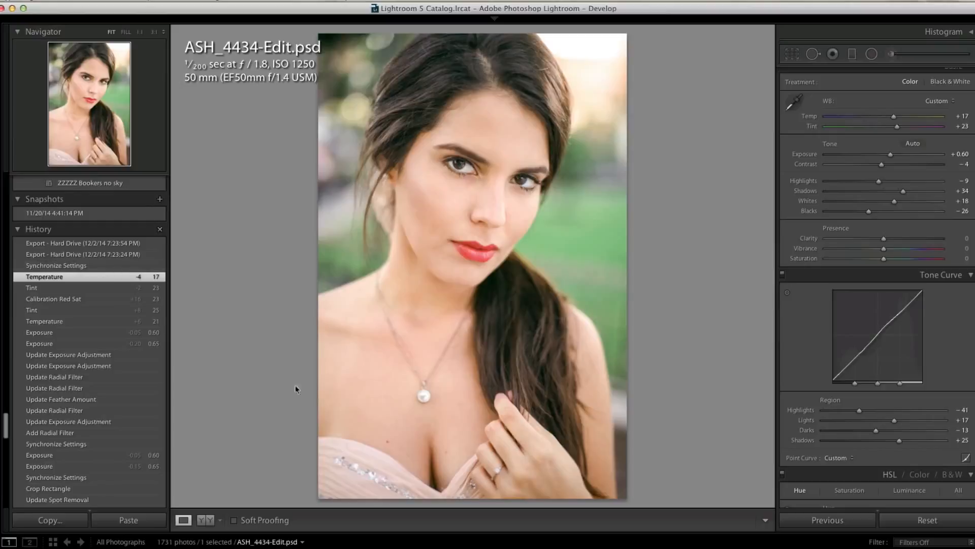
# Look back through the older edit history entries and examine the portrait's white balance, tone and Camera Calibration settings
pyautogui.scroll(-5, 73, 253)
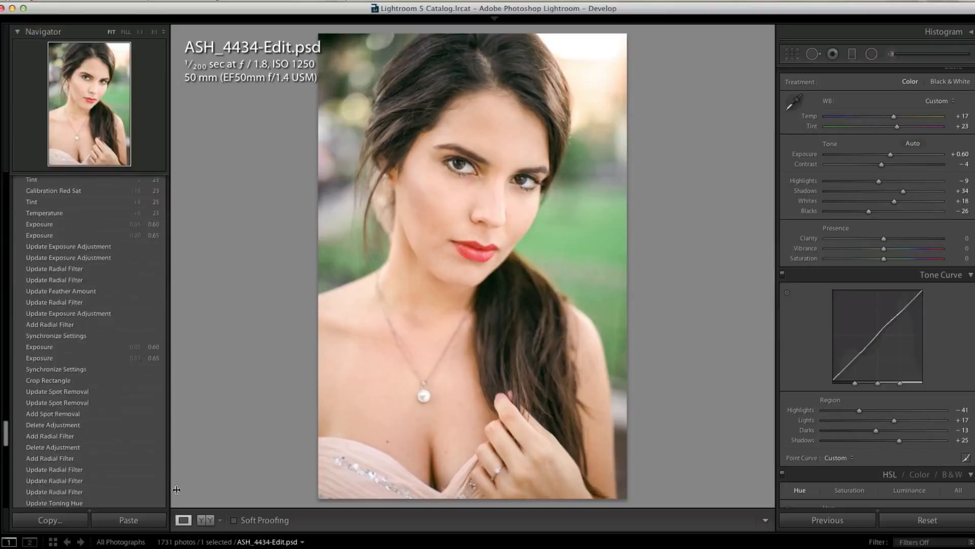
pyautogui.scroll(-5, 73, 252)
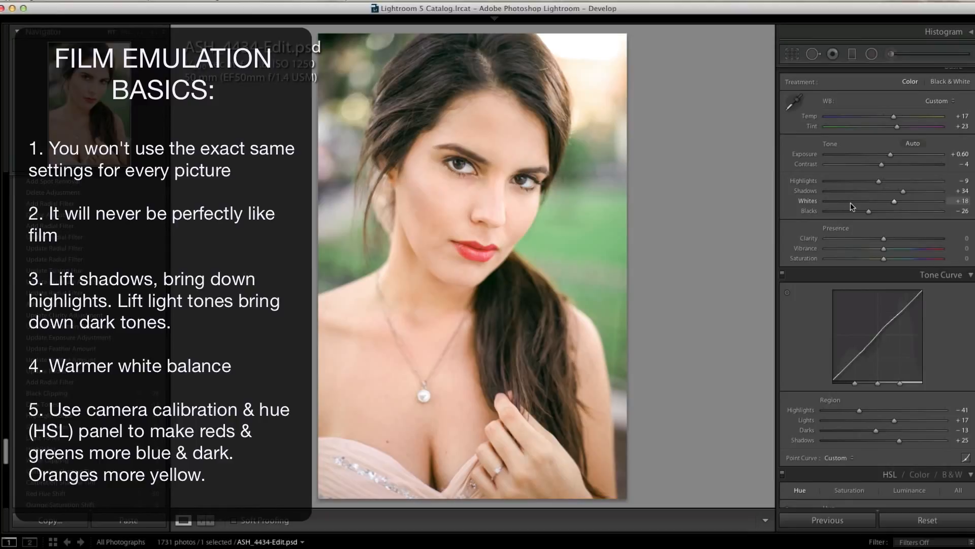
pyautogui.scroll(-15, 851, 202)
pyautogui.scroll(15, 837, 253)
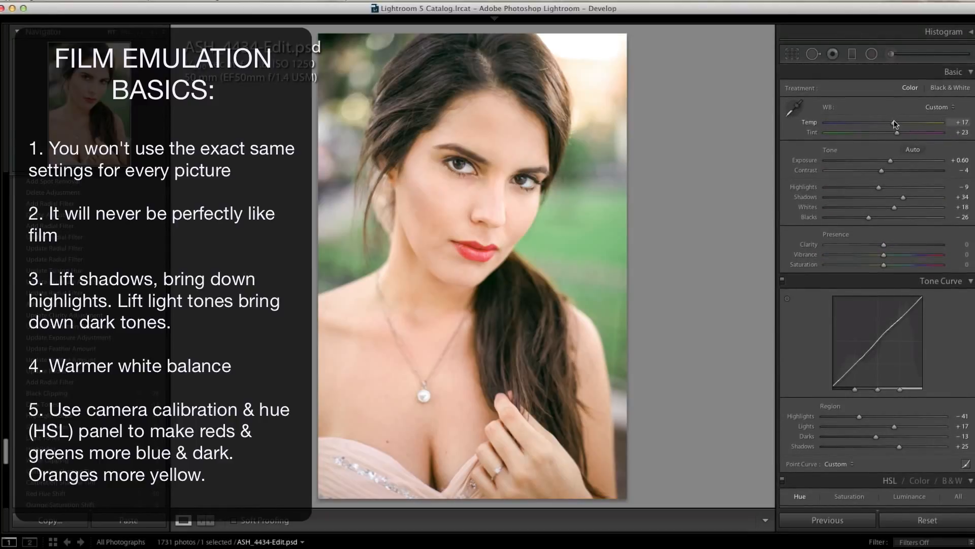
pyautogui.scroll(-15, 874, 370)
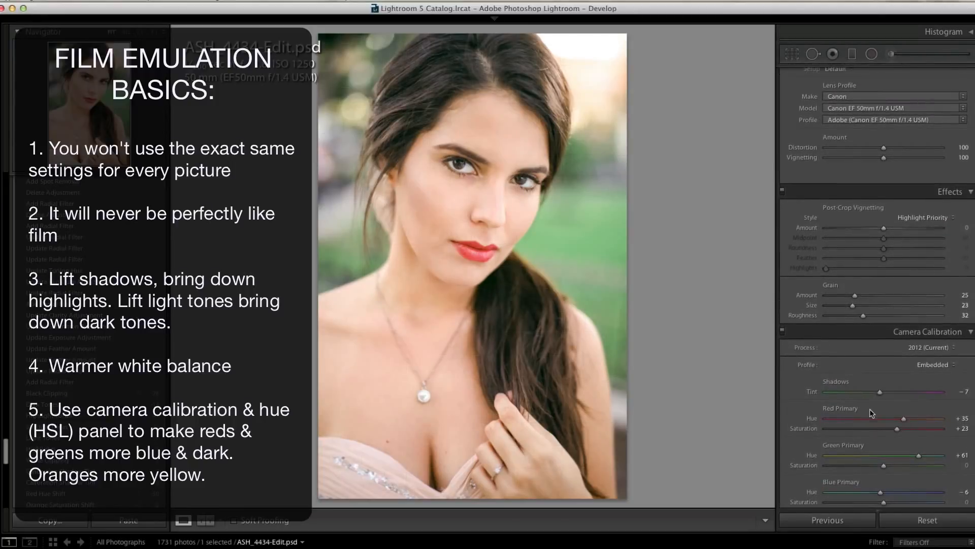
pyautogui.scroll(-1, 870, 411)
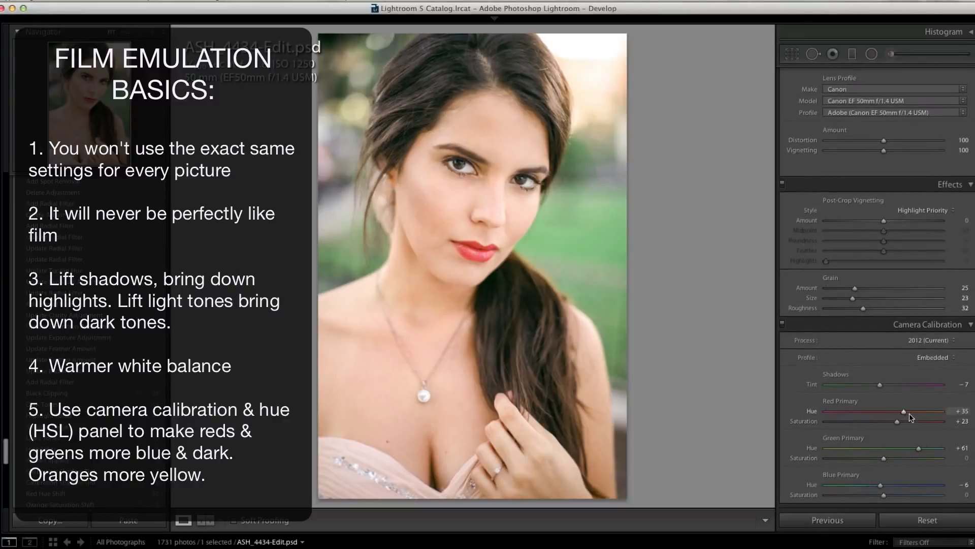
# Examine the portrait's HSL adjustments, showing the Saturation values followed by the Luminance values
pyautogui.scroll(10, 896, 275)
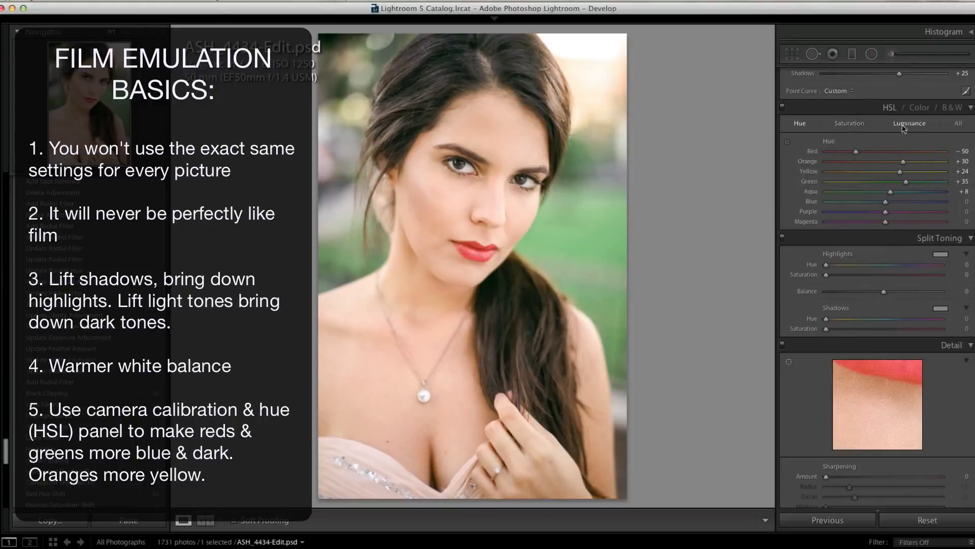
pyautogui.click(858, 125)
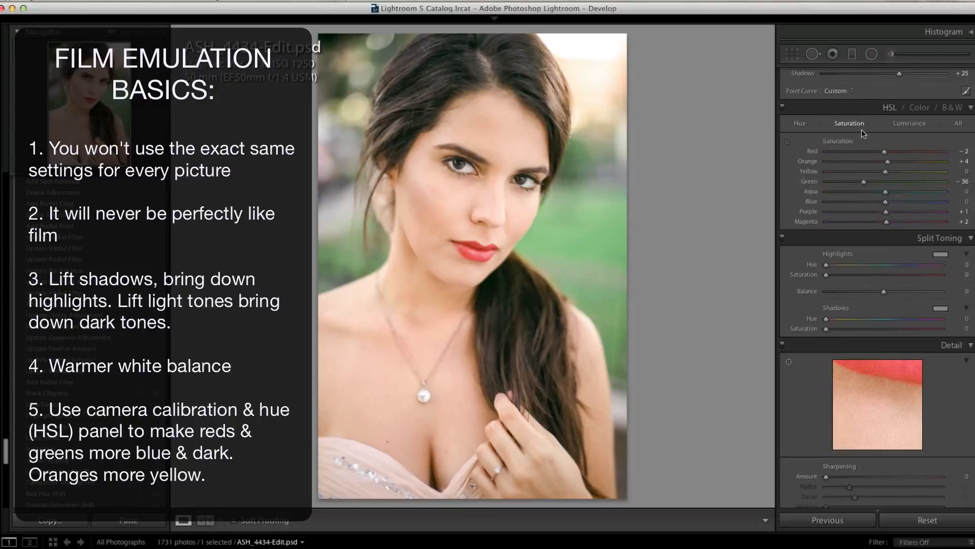
pyautogui.click(895, 130)
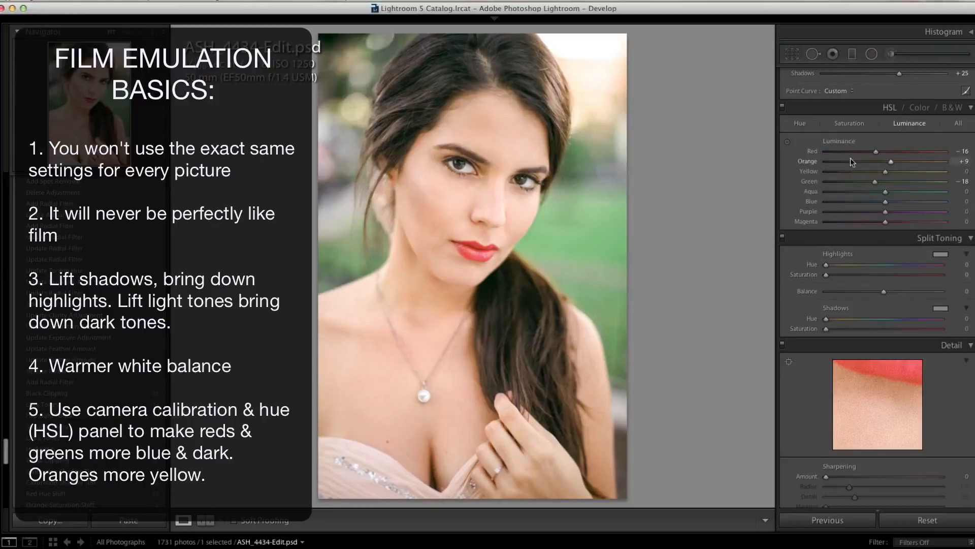